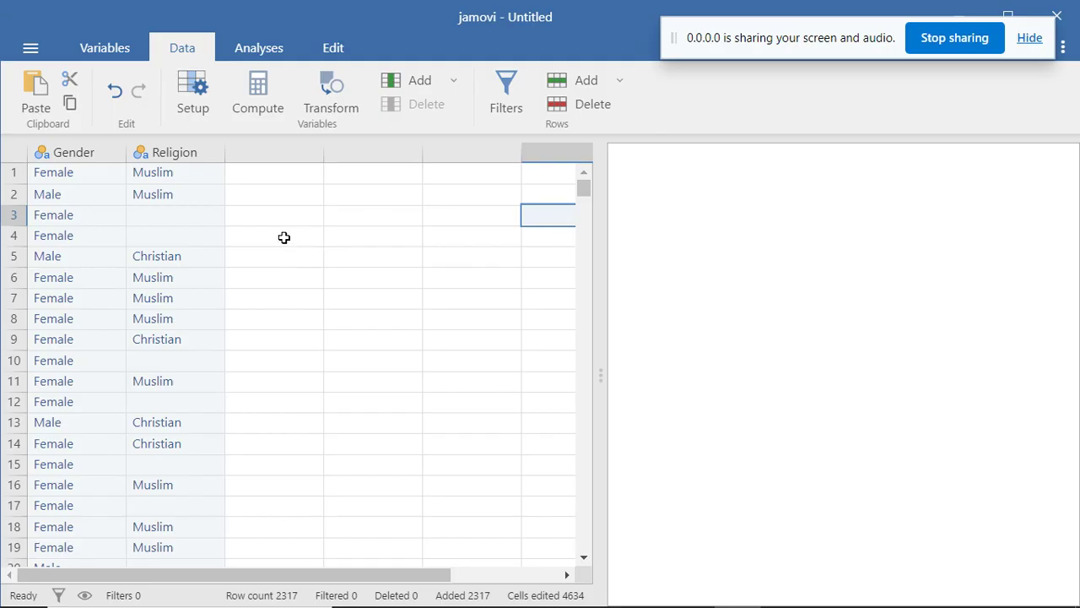
# Review the Gender and Religion data columns and the research question, hypotheses and alpha level in the Word document
pyautogui.click(85, 150)
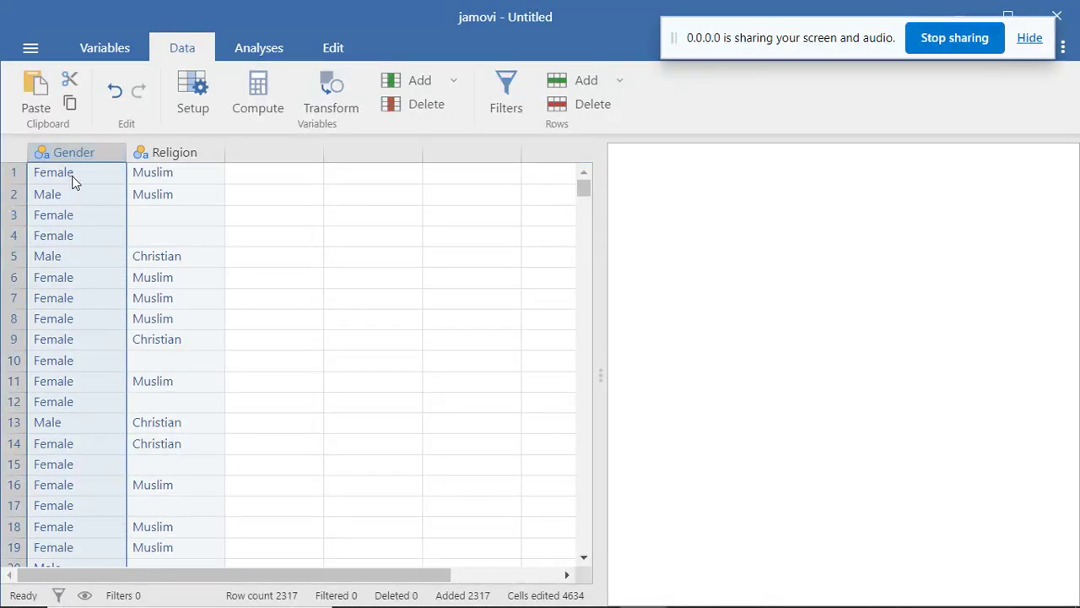
pyautogui.keyDown('ctrl'); pyautogui.click(166, 155); pyautogui.keyUp('ctrl')
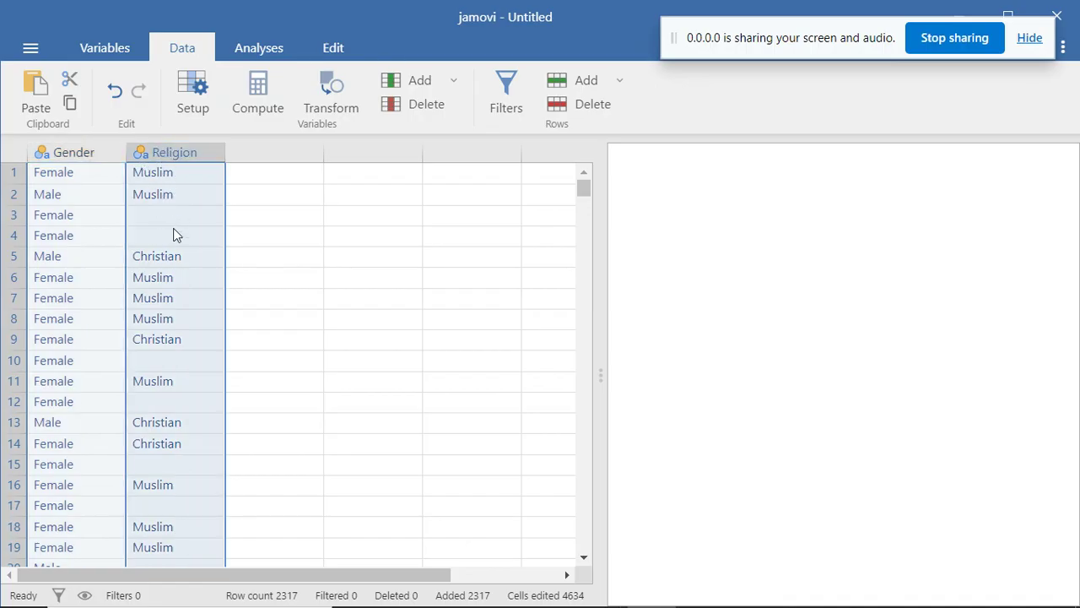
pyautogui.click(304, 264)
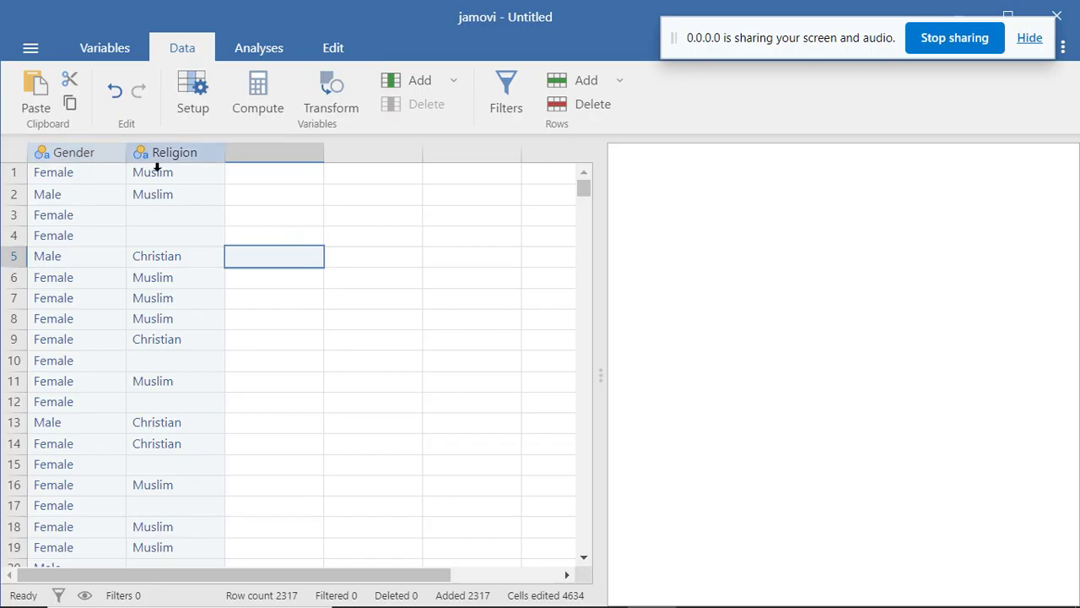
pyautogui.moveTo(532, 599)
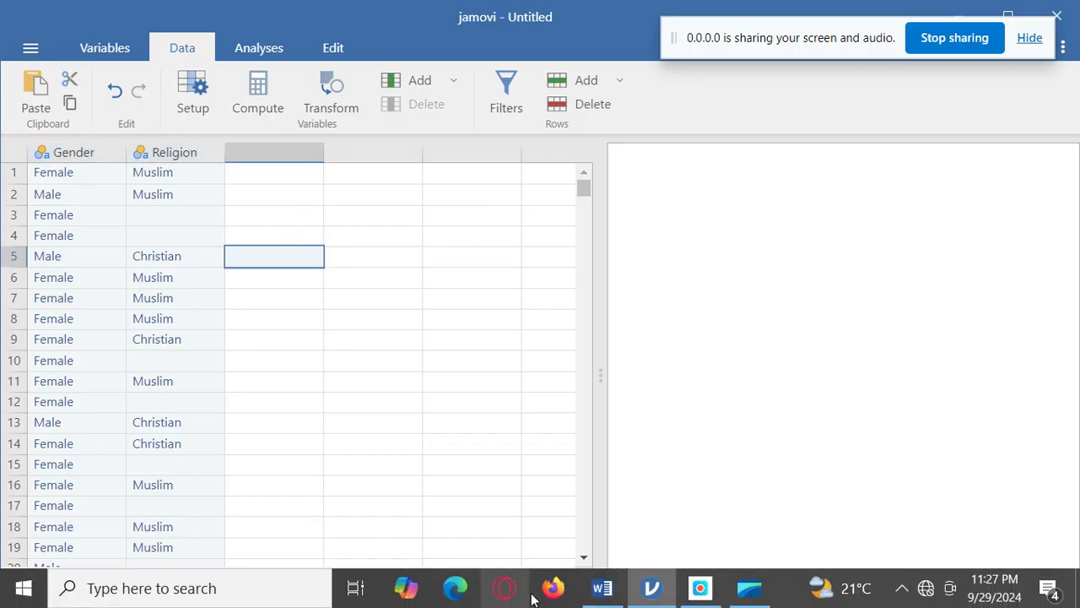
pyautogui.click(601, 593)
pyautogui.moveTo(593, 292)
pyautogui.mouseDown()
pyautogui.moveTo(581, 228)
pyautogui.moveTo(587, 275)
pyautogui.mouseUp()
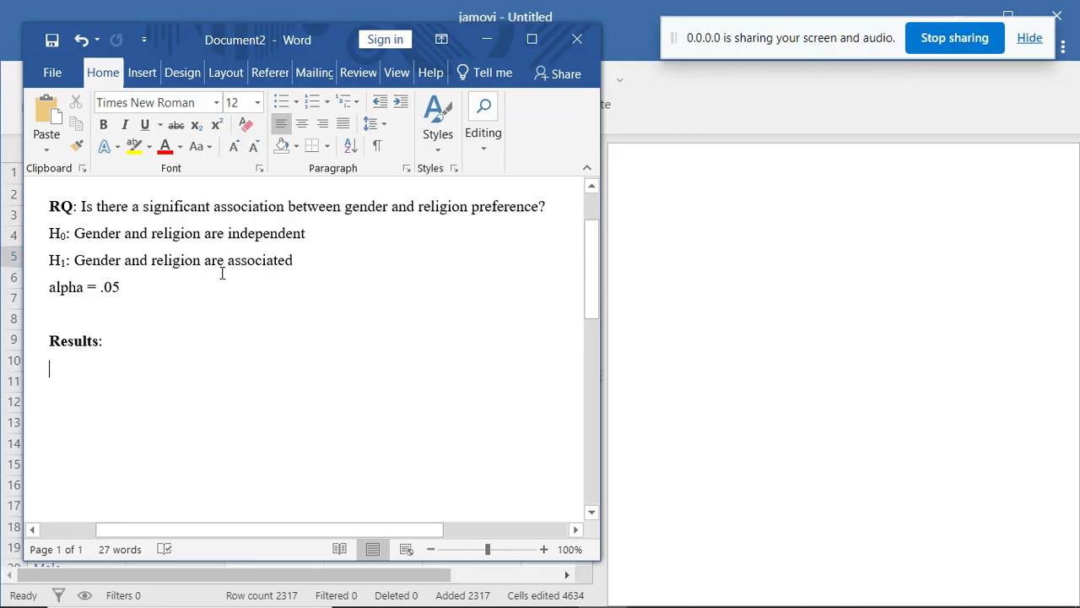
pyautogui.press('Down')
pyautogui.press('Down')
pyautogui.press('Down')
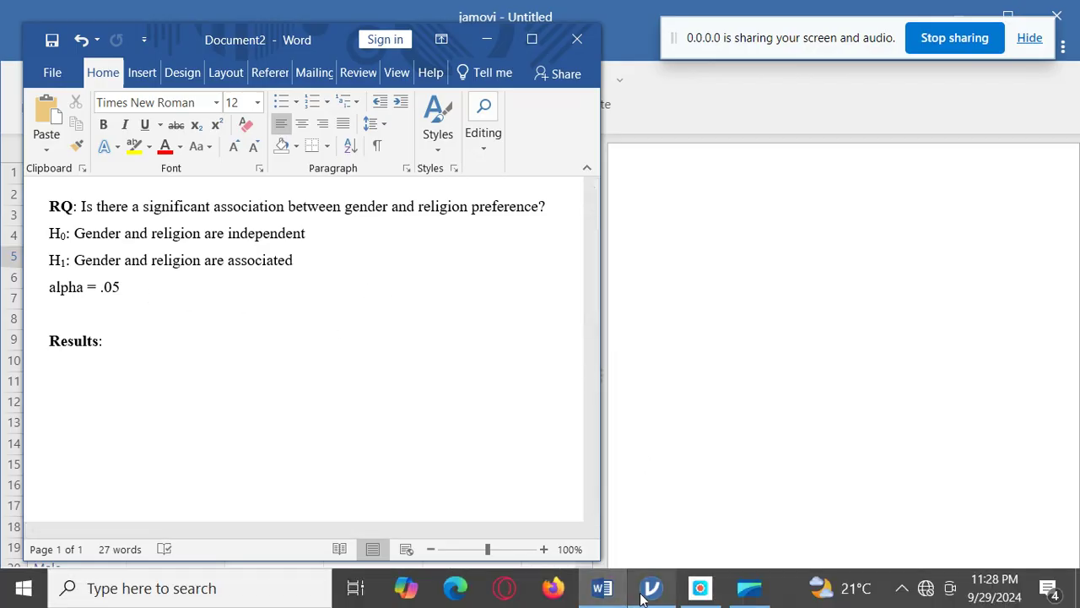
# Switch back to jamovi and set up a χ² test of association with Religion as rows and Gender as columns
pyautogui.click(653, 590)
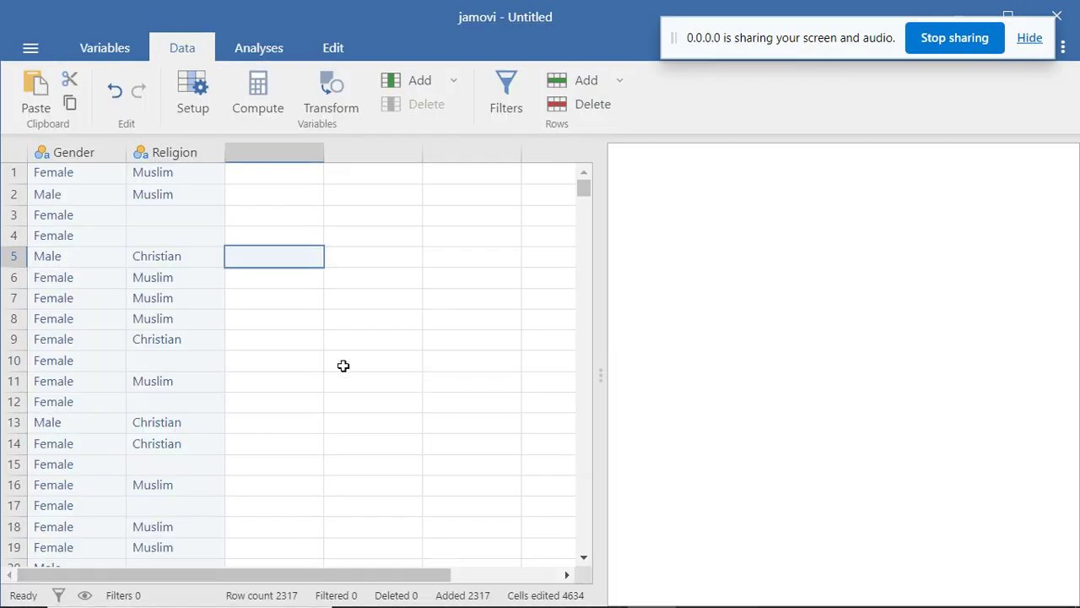
pyautogui.click(269, 52)
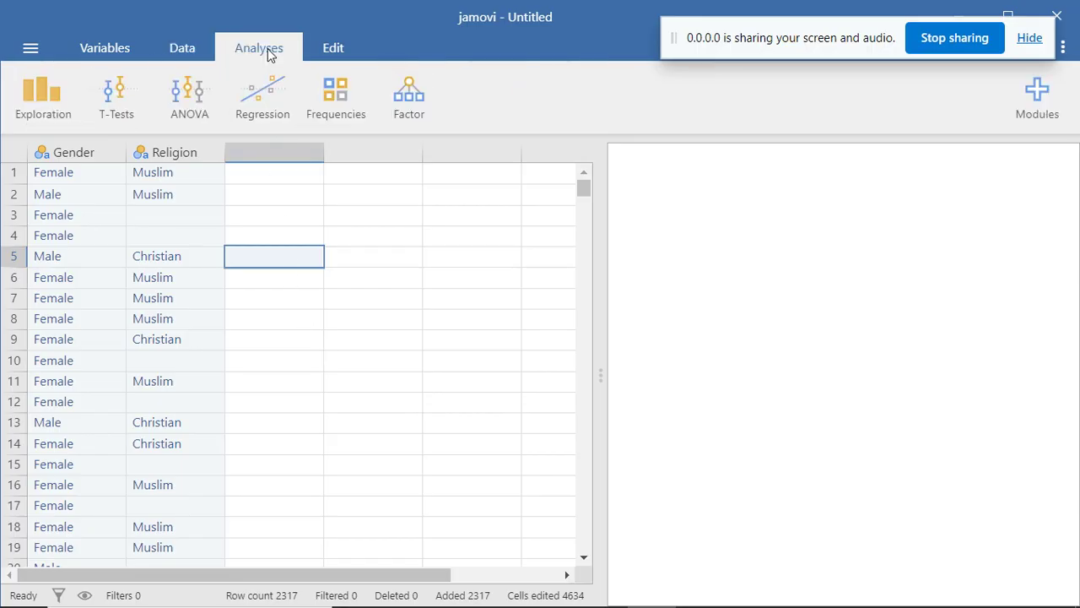
pyautogui.click(349, 106)
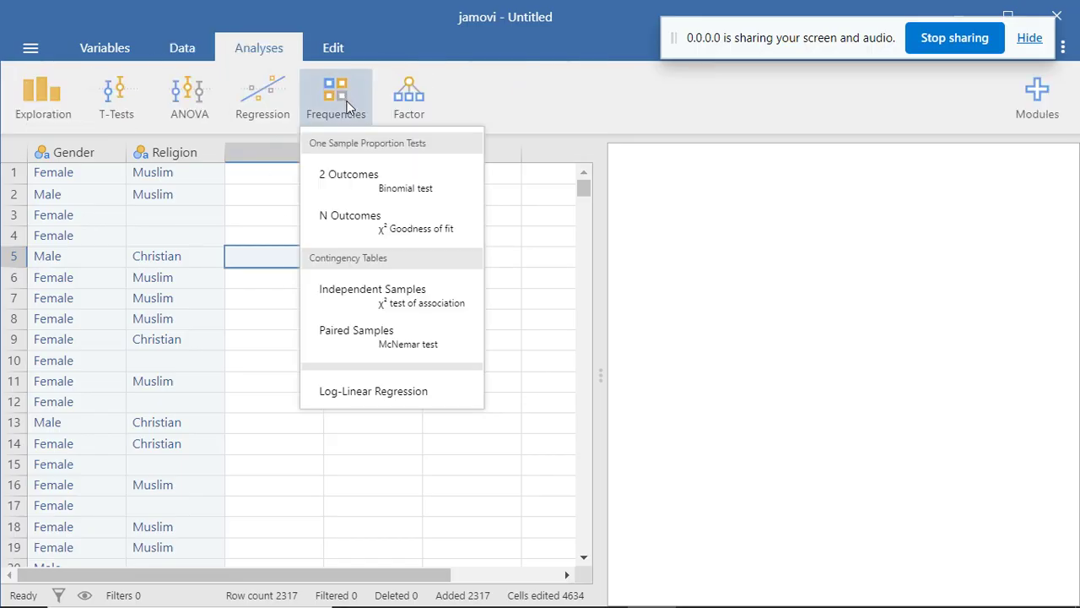
pyautogui.click(405, 304)
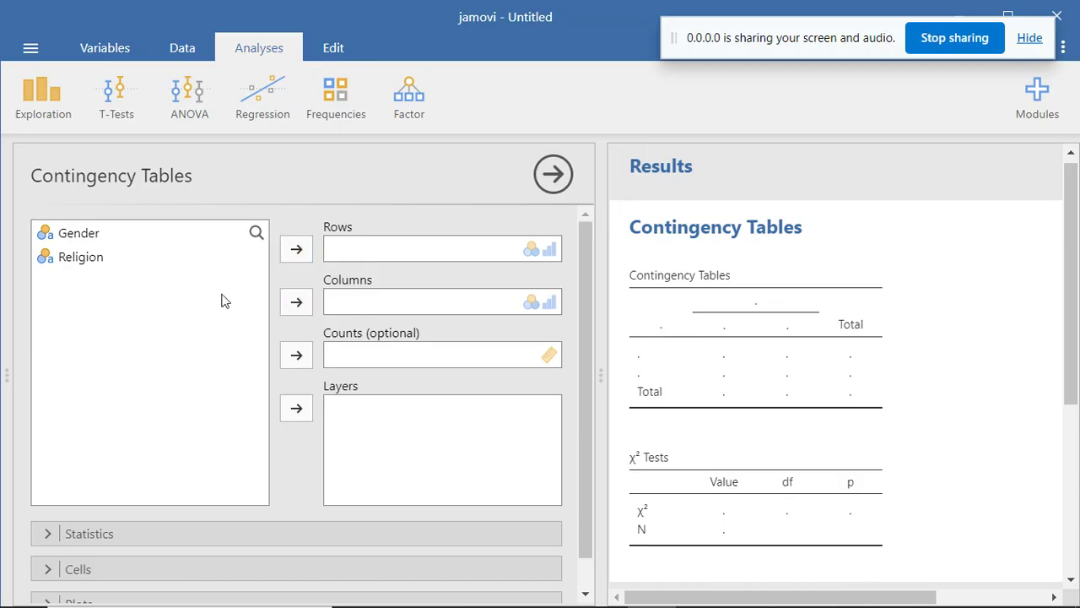
pyautogui.click(90, 236)
pyautogui.click(297, 306)
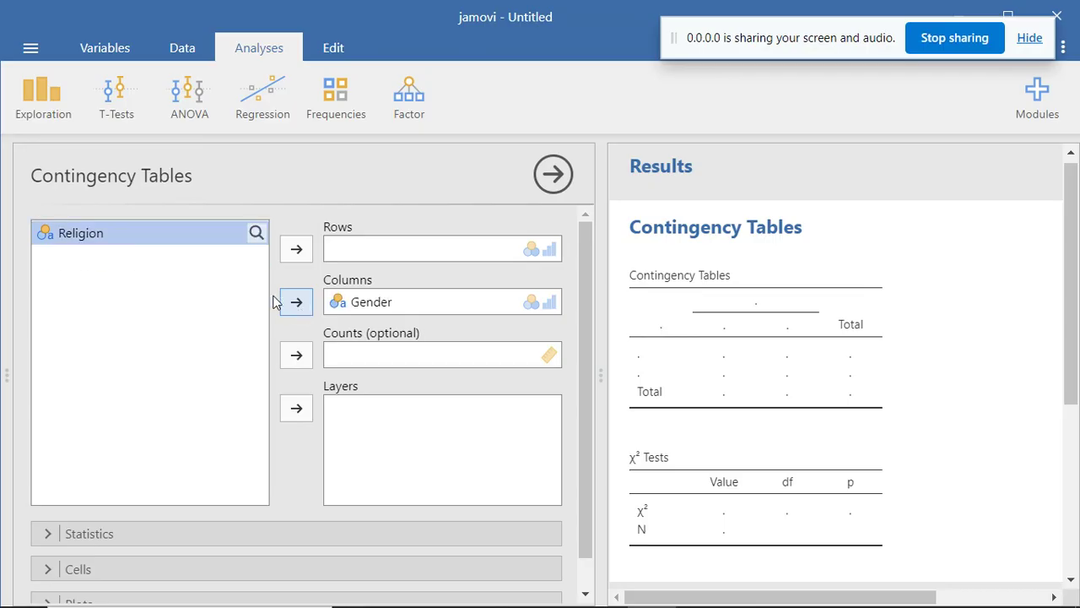
pyautogui.click(297, 251)
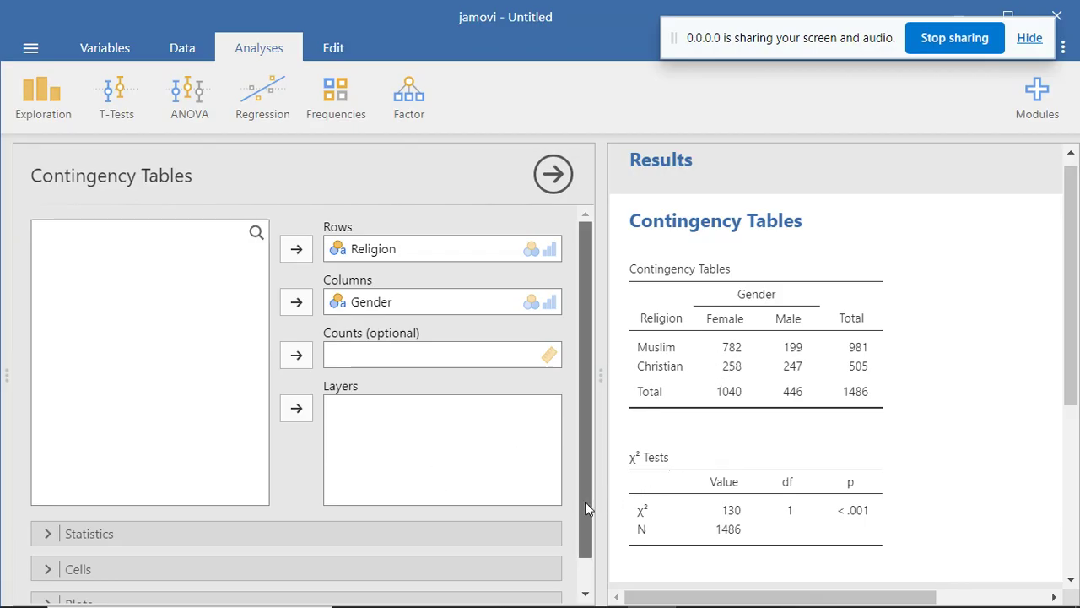
# Add expected counts and column percentages to the cells of the contingency table
pyautogui.scroll(-1, 585, 501)
pyautogui.click(141, 544)
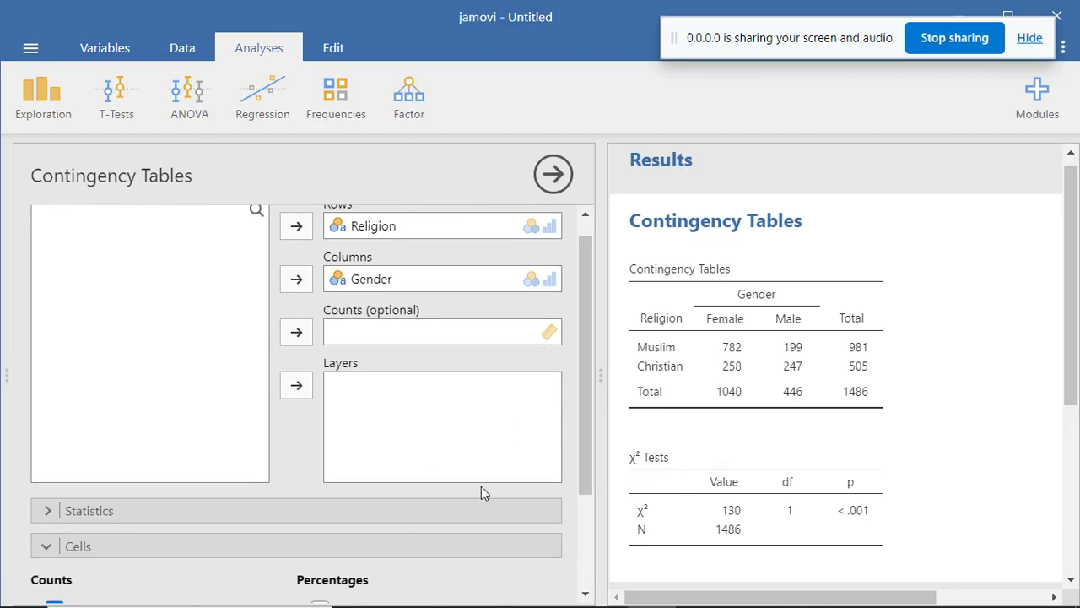
pyautogui.moveTo(579, 435); pyautogui.dragTo(576, 545)
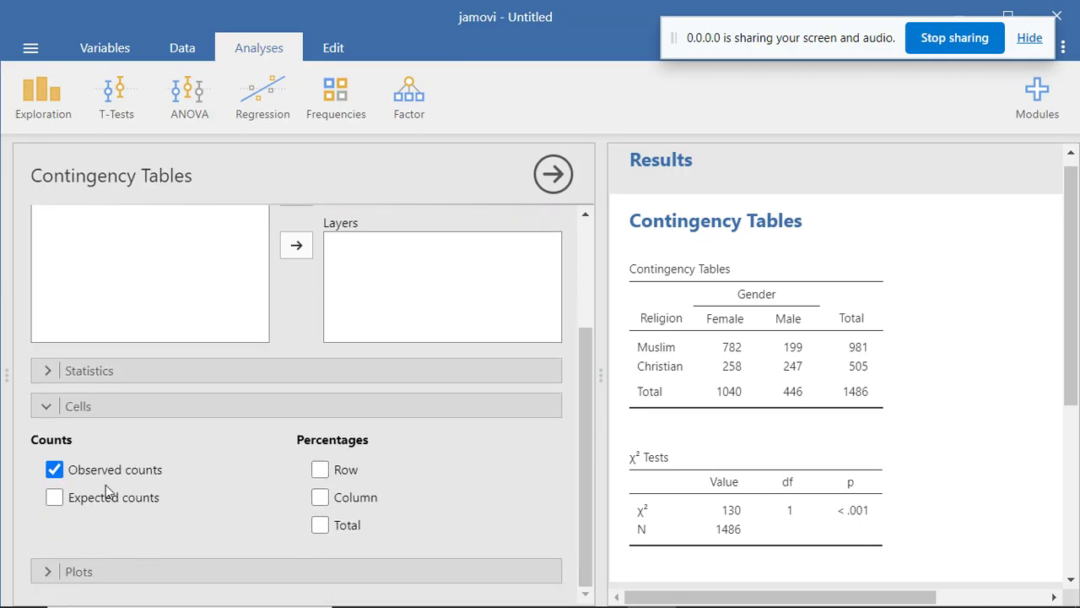
pyautogui.click(54, 498)
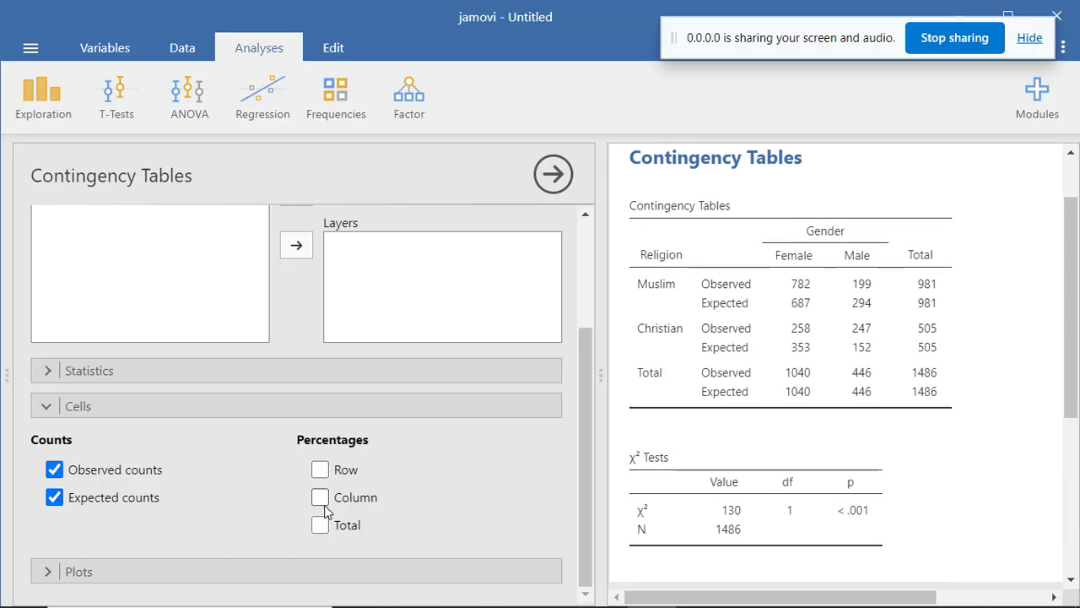
pyautogui.click(321, 499)
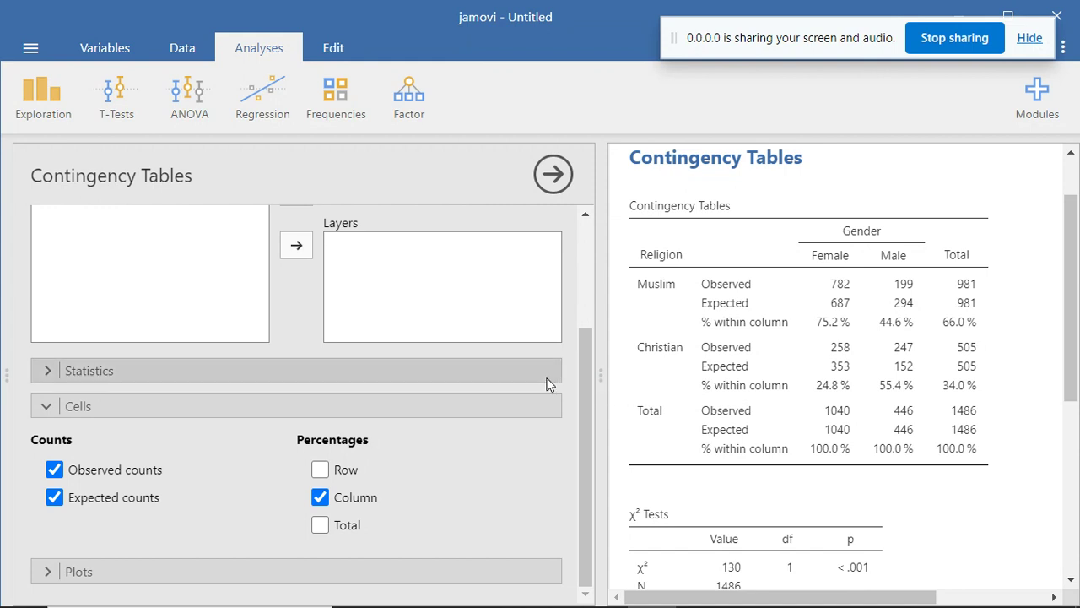
# Expand the test statistics options, try both one-sided hypotheses and set the hypothesis back to Group 1 ≠ Group 2
pyautogui.click(173, 370)
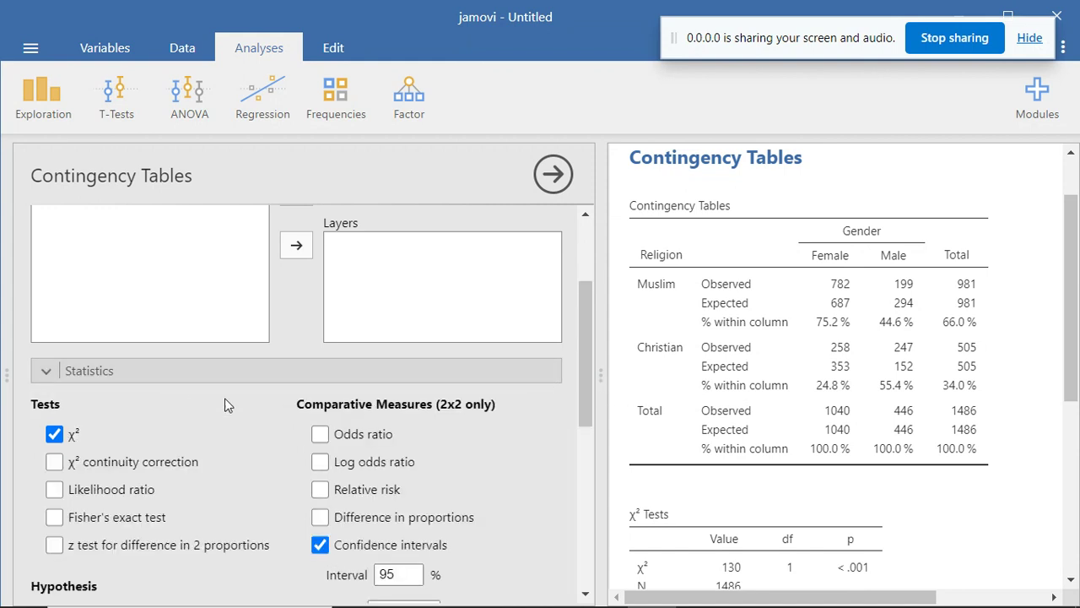
pyautogui.moveTo(589, 375); pyautogui.dragTo(589, 436)
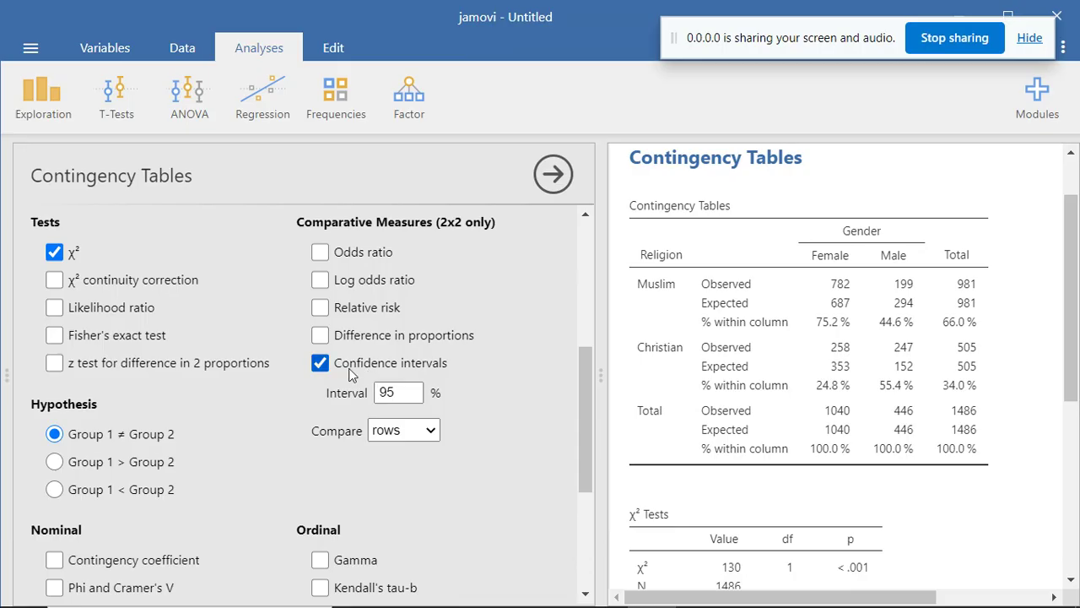
pyautogui.moveTo(581, 377); pyautogui.dragTo(583, 415)
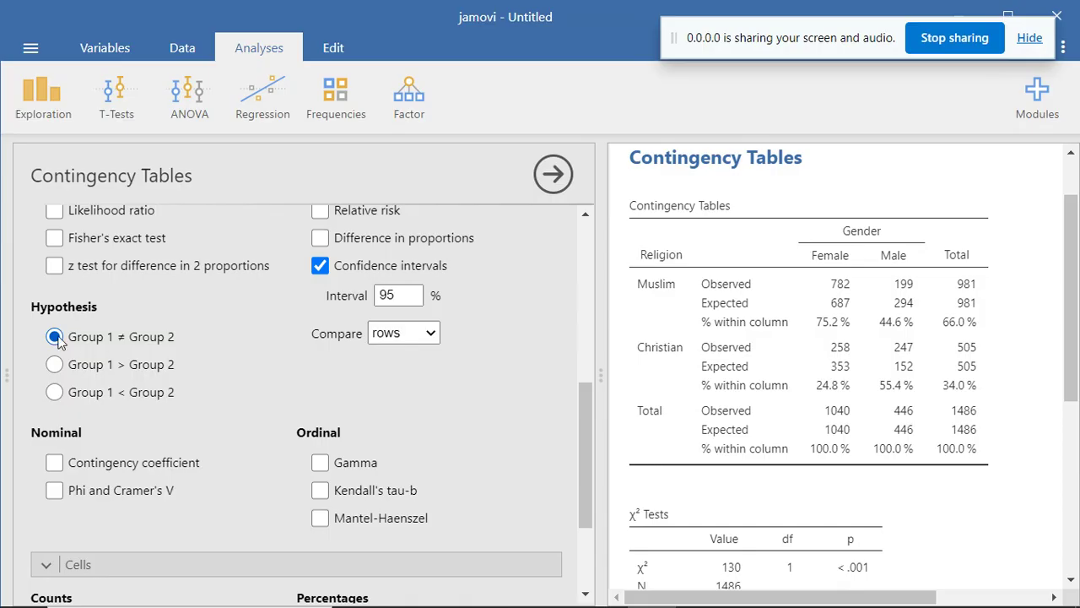
pyautogui.click(55, 366)
pyautogui.click(54, 392)
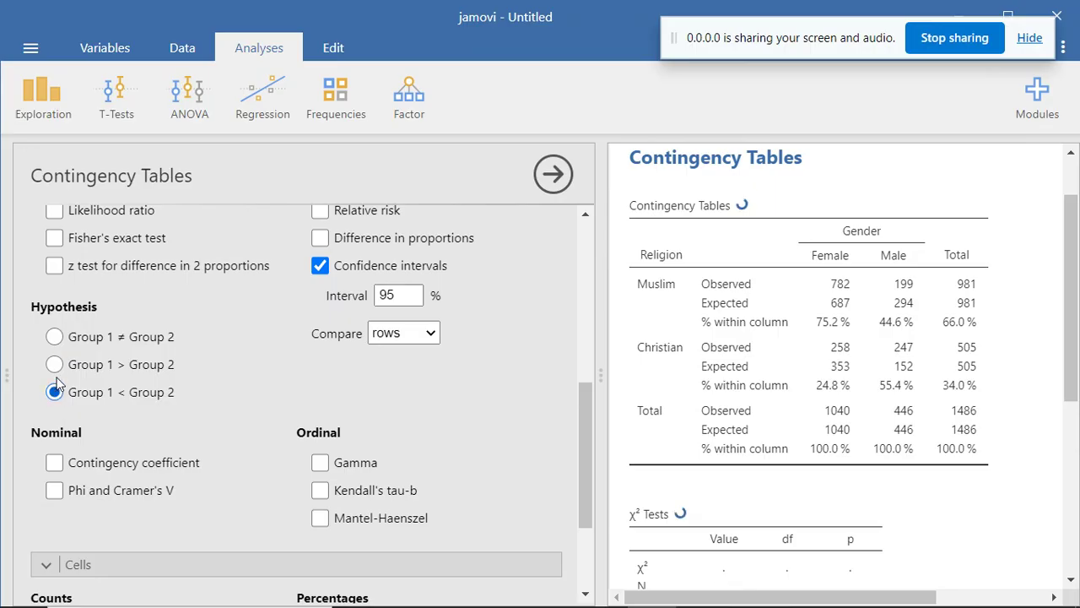
pyautogui.click(54, 337)
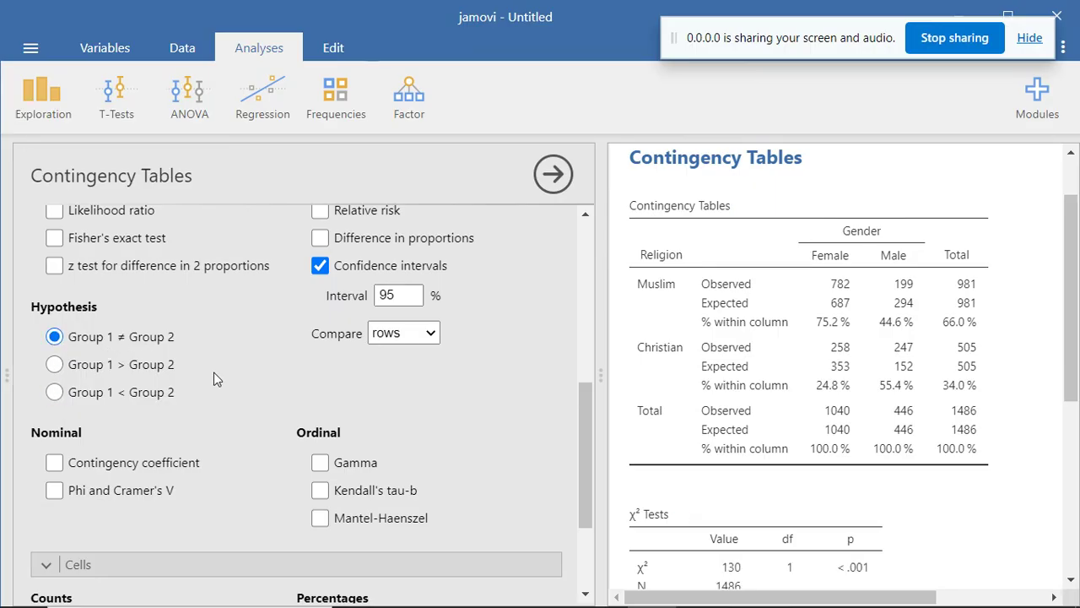
# Add Phi and Cramer's V for the nominal variables and review the contingency, χ² and nominal tables
pyautogui.moveTo(588, 402); pyautogui.dragTo(580, 445)
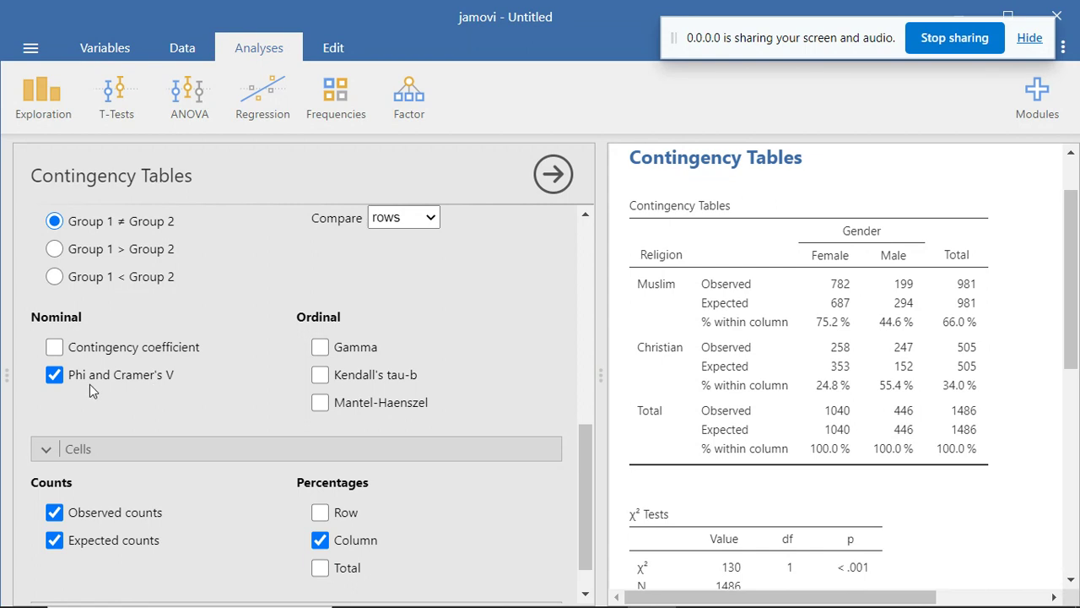
pyautogui.moveTo(1068, 328); pyautogui.dragTo(1069, 442)
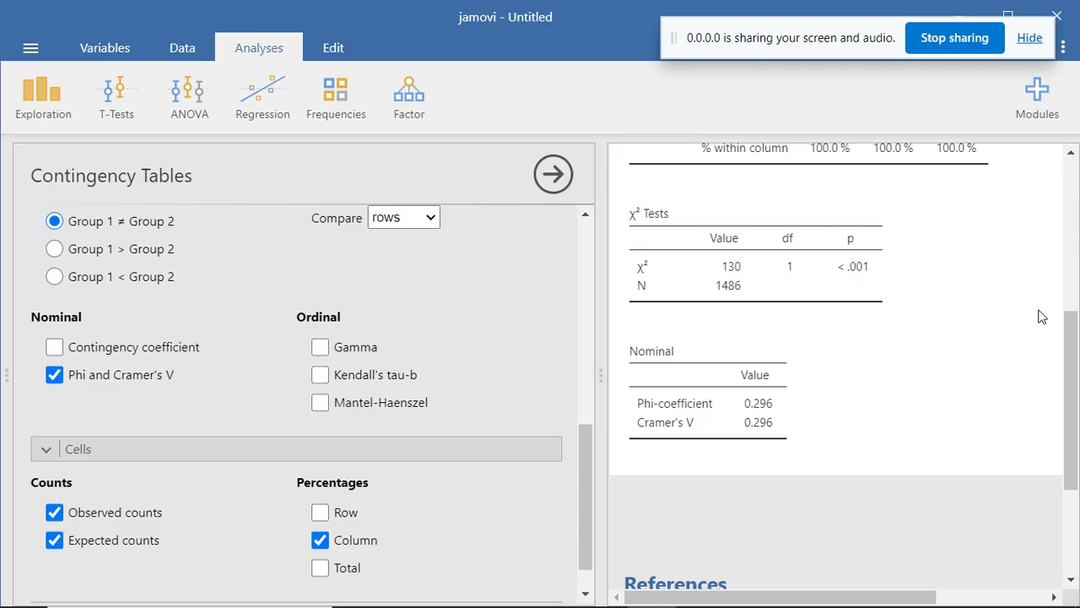
pyautogui.moveTo(1070, 367); pyautogui.dragTo(1065, 260)
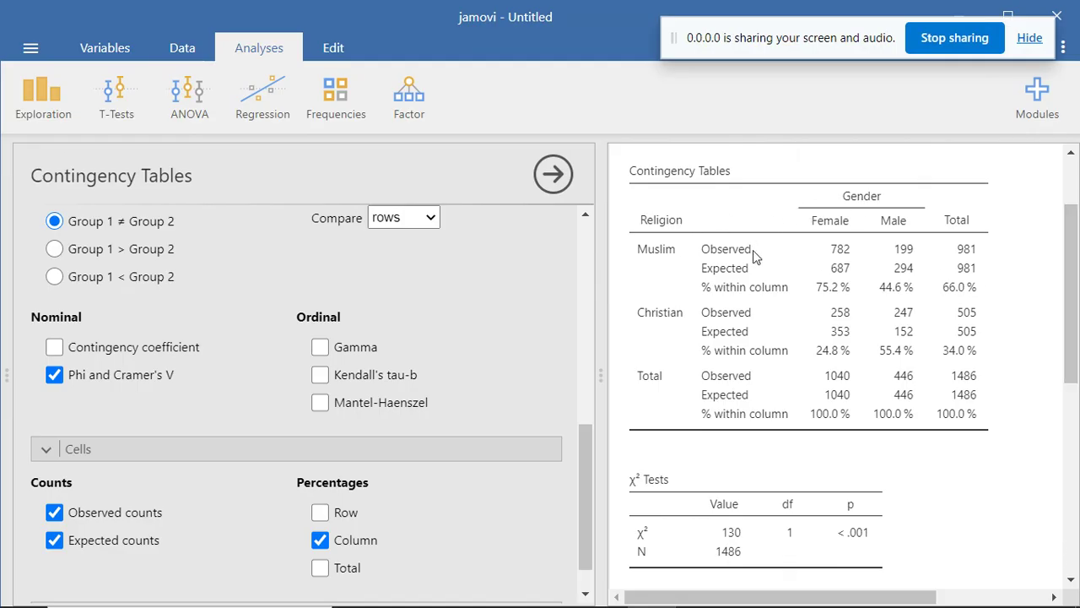
pyautogui.moveTo(1073, 332); pyautogui.dragTo(1076, 440)
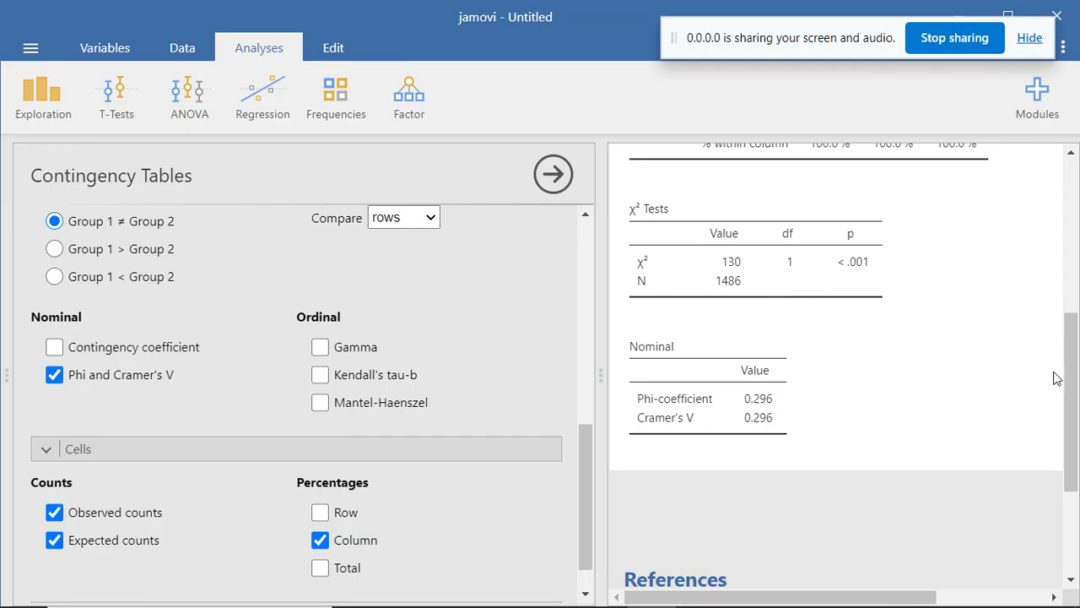
pyautogui.moveTo(1076, 369); pyautogui.dragTo(1042, 434)
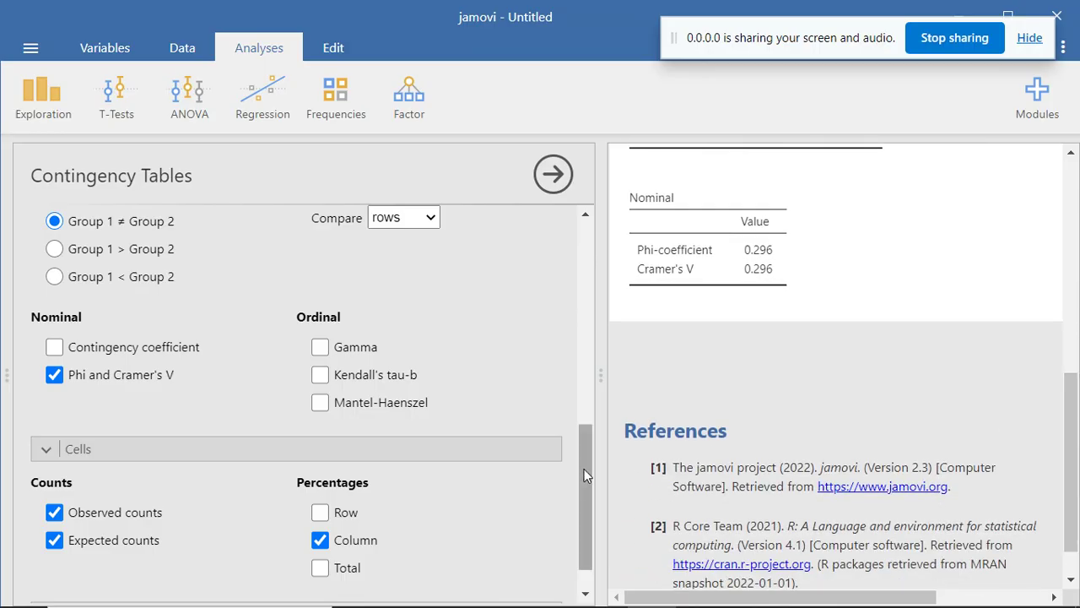
# Add a bar plot to the contingency analysis with the column variable on the x-axis
pyautogui.moveTo(588, 455); pyautogui.dragTo(588, 499)
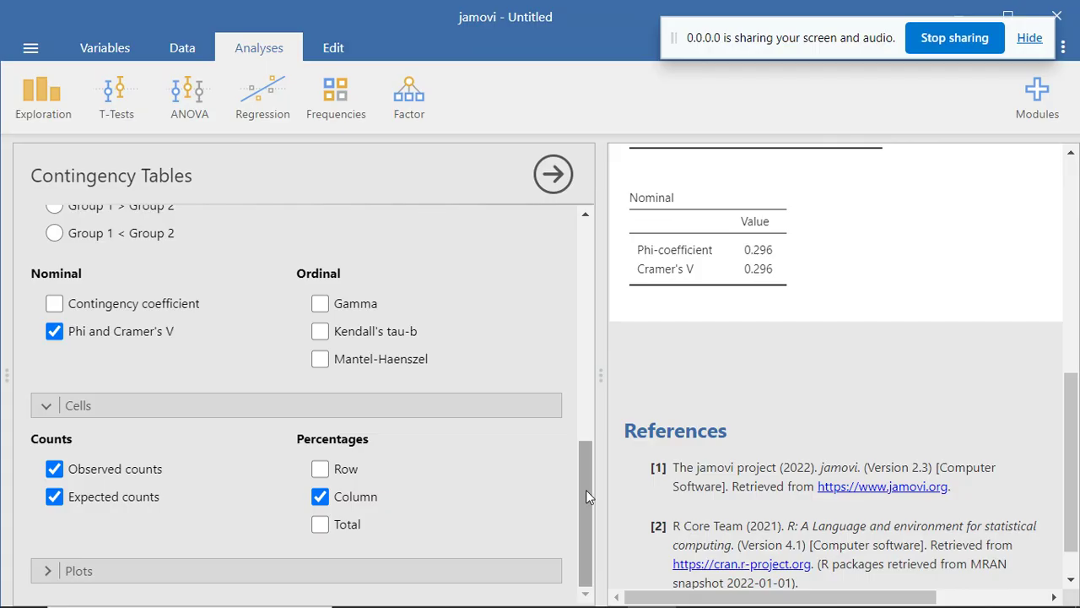
pyautogui.click(158, 573)
pyautogui.moveTo(589, 463); pyautogui.dragTo(581, 547)
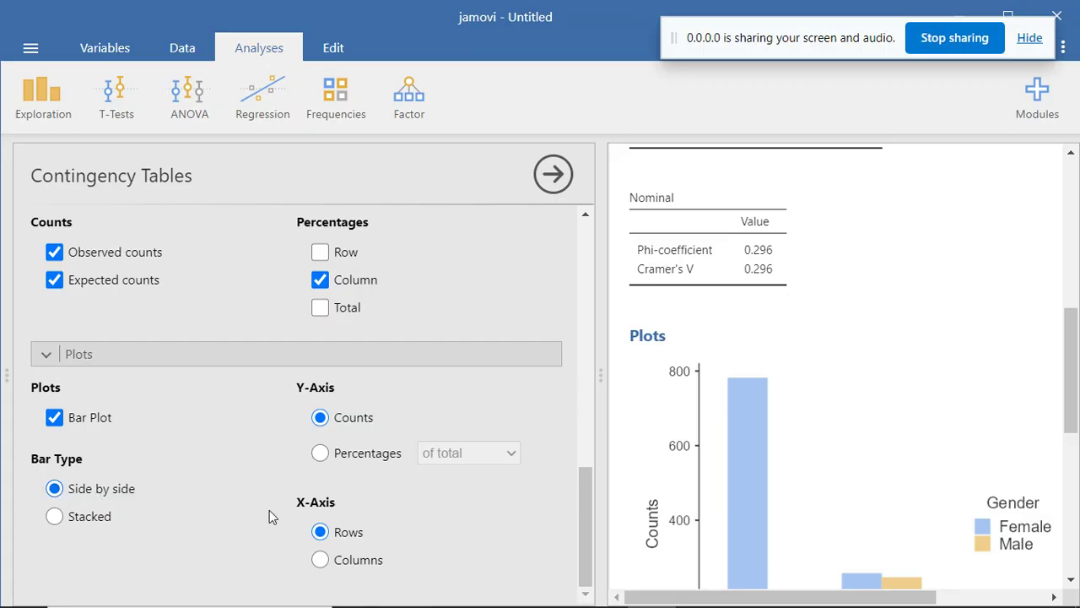
pyautogui.moveTo(588, 543); pyautogui.dragTo(589, 297)
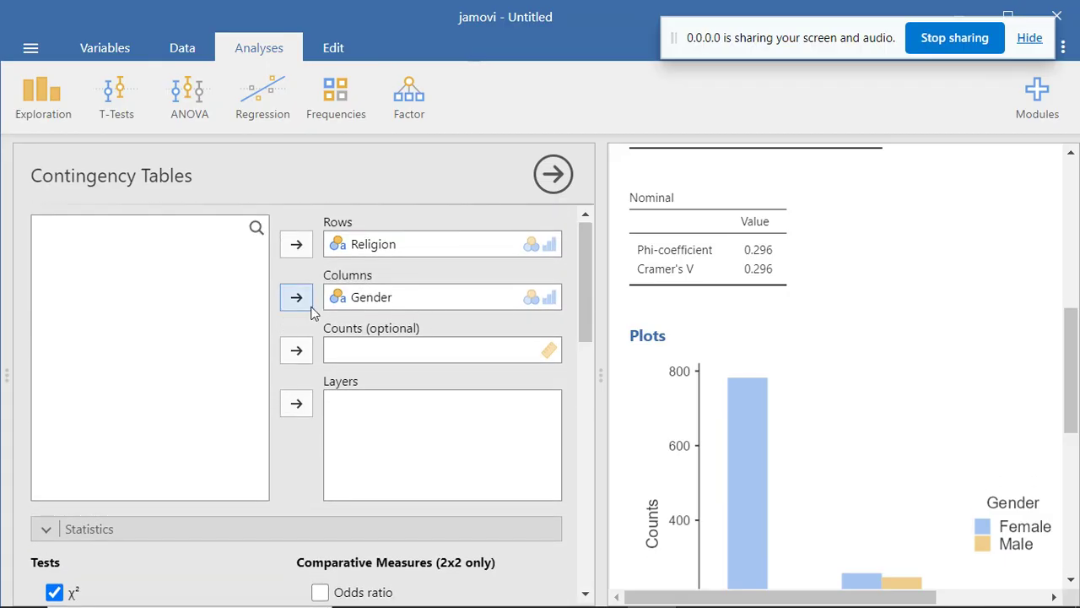
pyautogui.moveTo(589, 308); pyautogui.dragTo(571, 589)
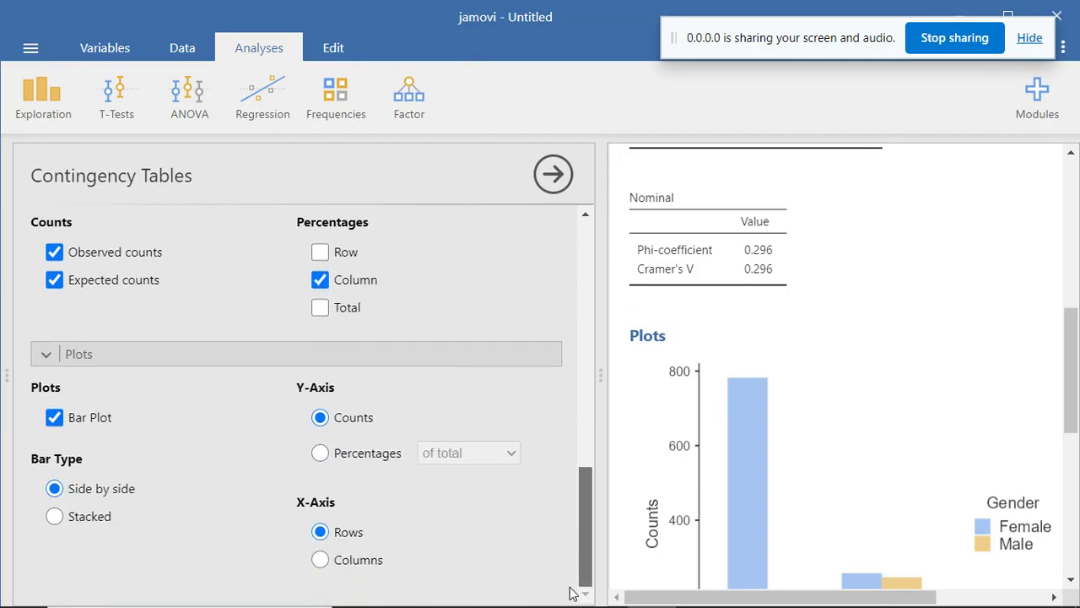
pyautogui.click(321, 560)
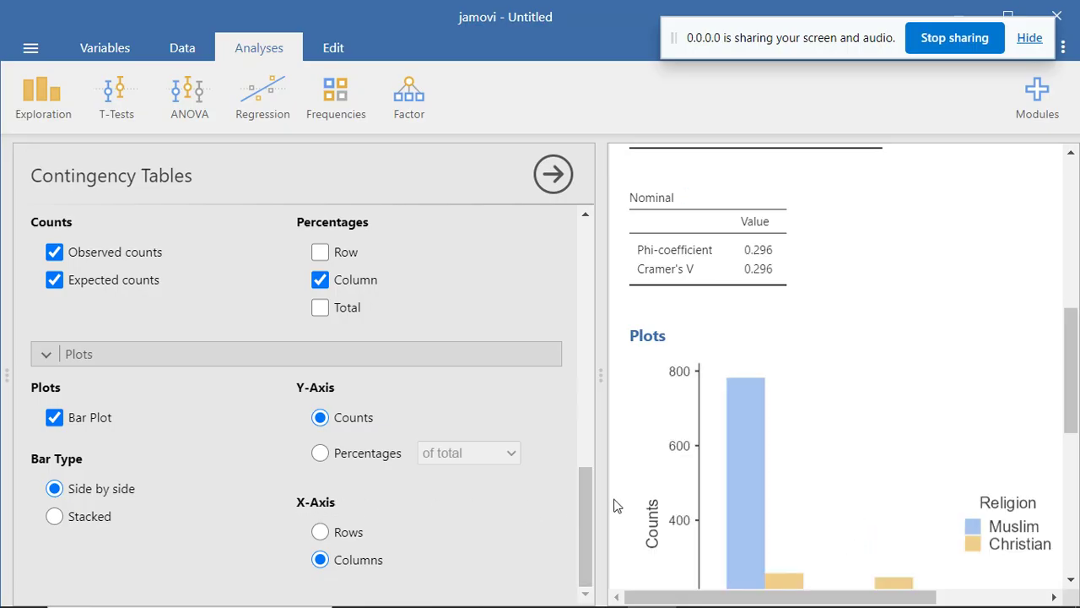
# Examine the bar plot and the χ² and nominal results alongside the research question in the Word document
pyautogui.moveTo(1070, 410); pyautogui.dragTo(1072, 451)
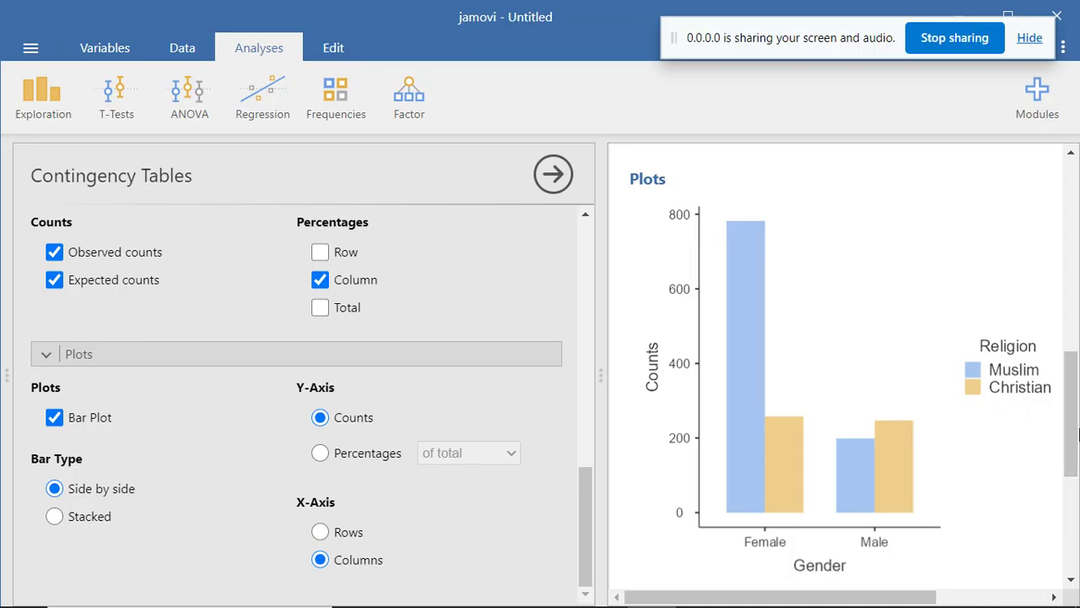
pyautogui.moveTo(1069, 426); pyautogui.dragTo(1069, 361)
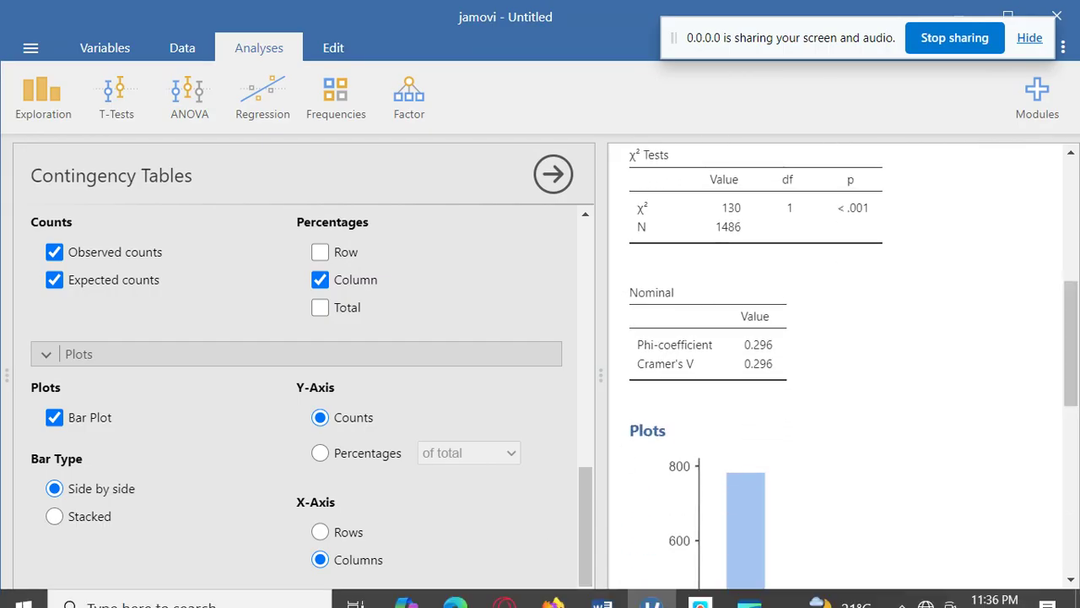
pyautogui.click(601, 588)
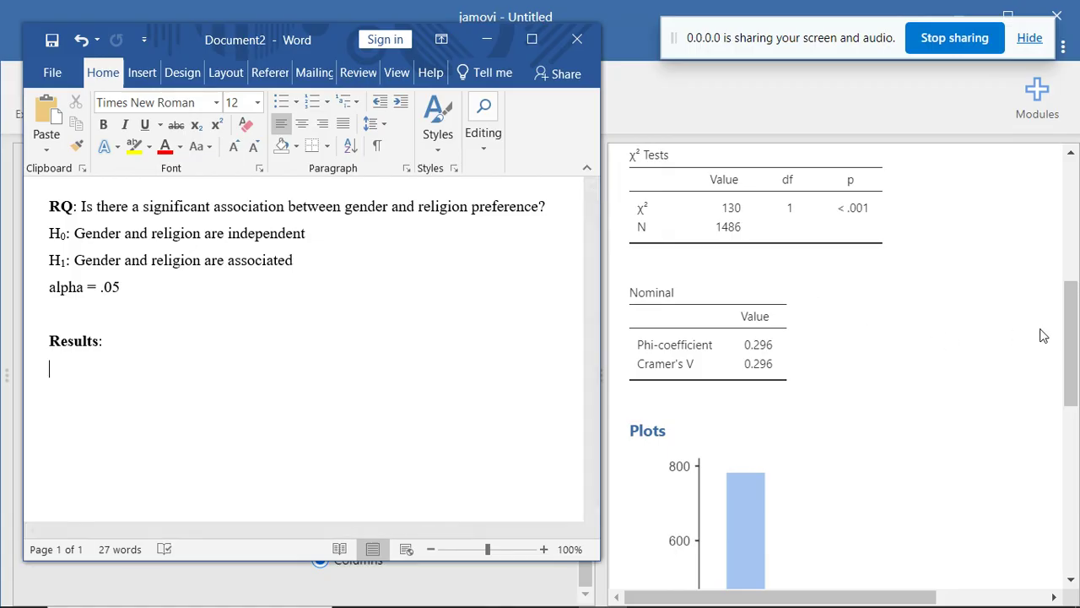
pyautogui.moveTo(1070, 323); pyautogui.dragTo(1072, 307)
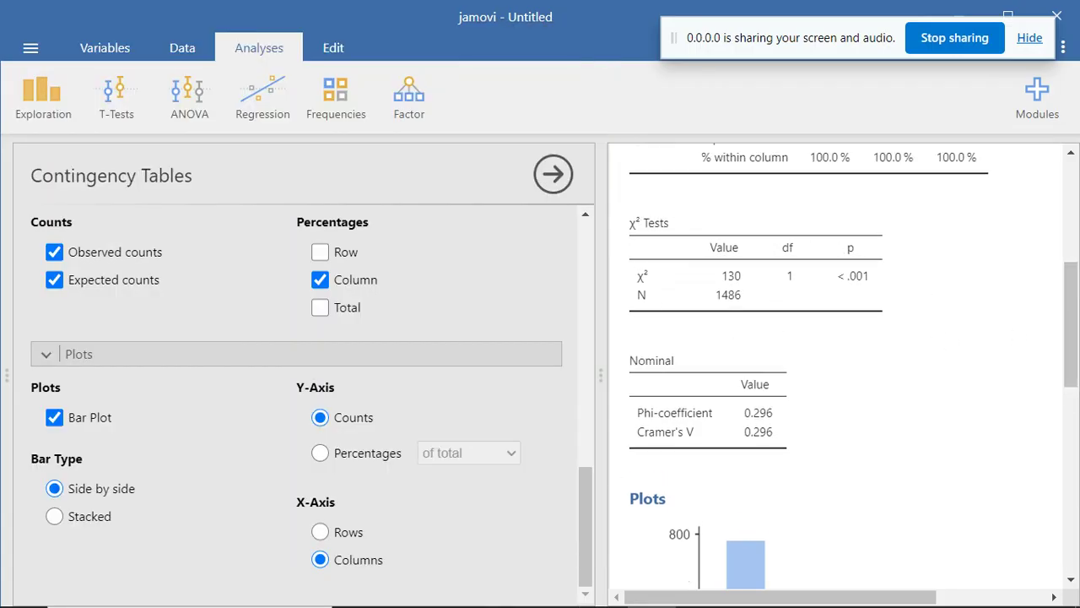
# In Word, write under Results "It was found that there is a significant difference in religion preference among the males and females, X2"
pyautogui.click(602, 588)
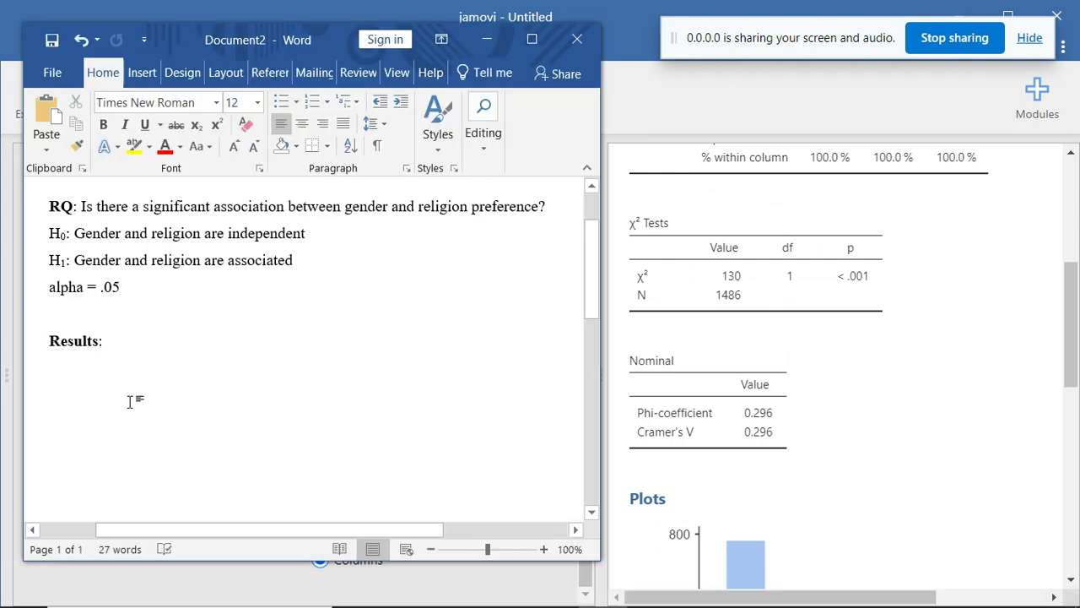
pyautogui.write('It was found that there is a significant difference in religion preference among the males and females')
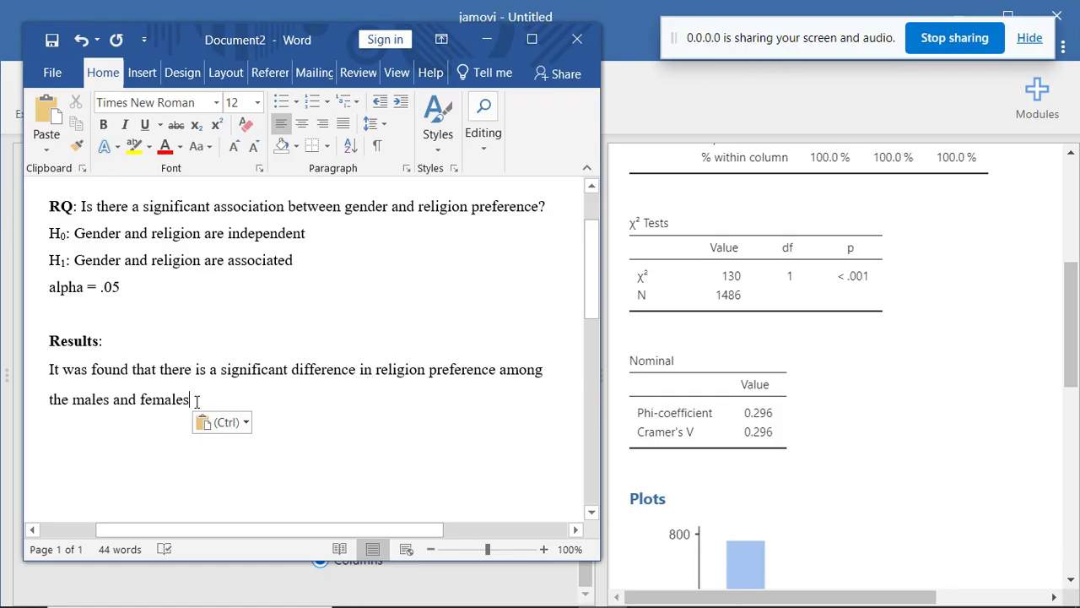
pyautogui.write('.')
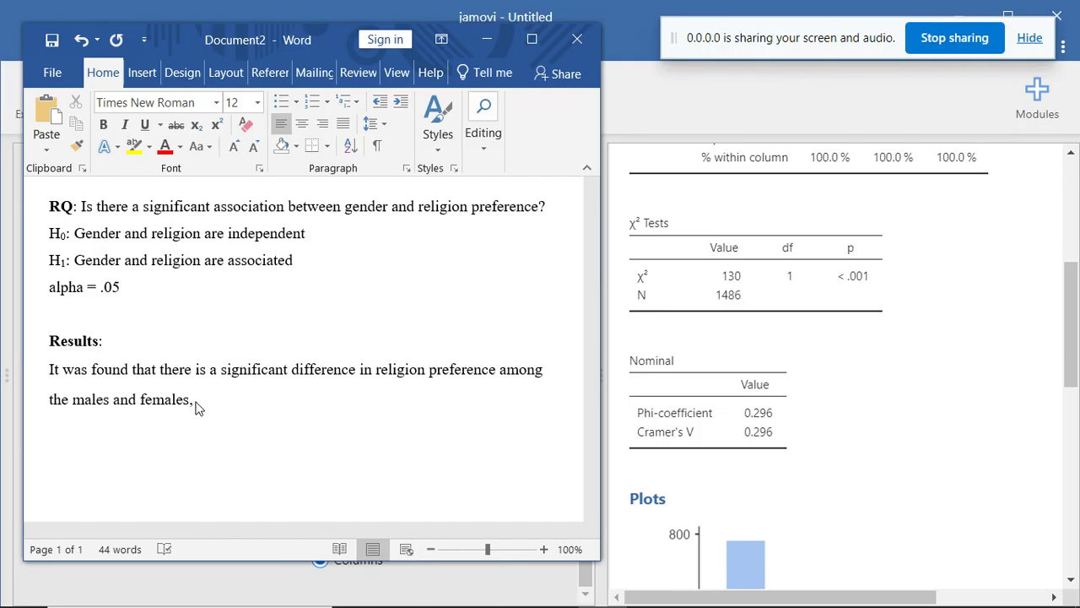
pyautogui.press('BackSpace')
pyautogui.write(', X2')
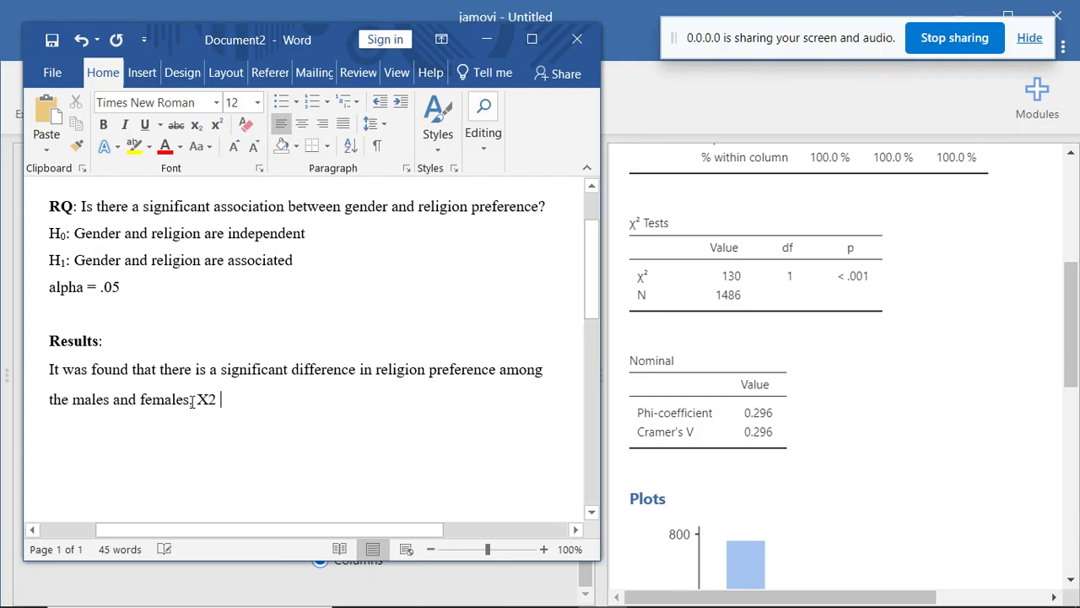
# Make the 2 in "X2" superscript and continue the sentence with "(N=1486, 1"
pyautogui.moveTo(209, 400); pyautogui.dragTo(214, 401)
pyautogui.click(217, 124)
pyautogui.click(225, 402)
pyautogui.write('(')
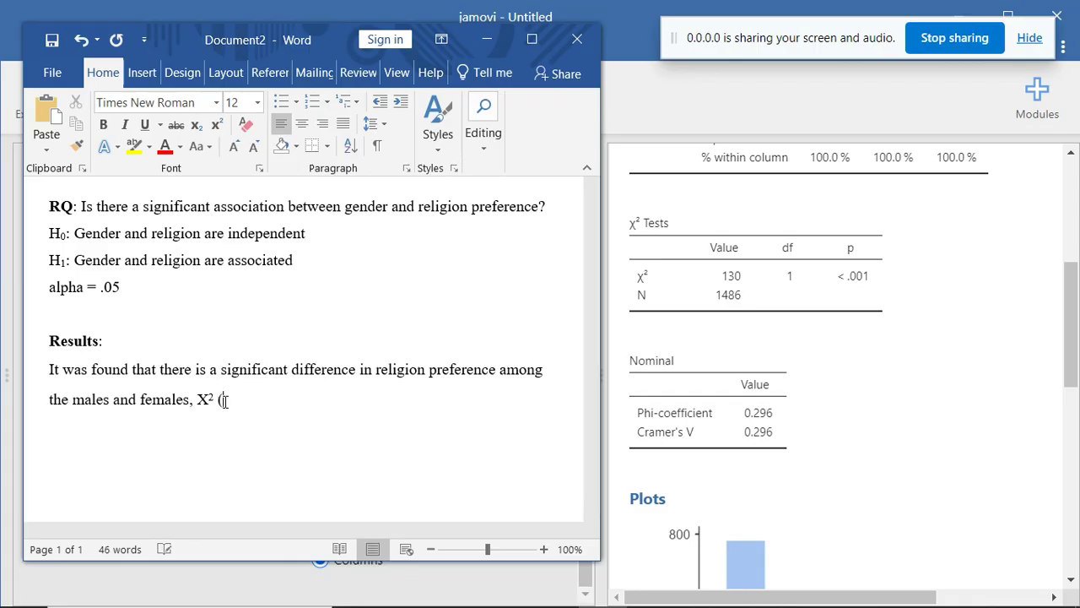
pyautogui.write('N=1486, 1')
# Write the degrees-of-freedom calculation "df= (c-1)(r-1) = 1*1 = 1" on a new line, consulting the contingency table's rows and columns in jamovi
pyautogui.press('Return')
pyautogui.write('df= (')
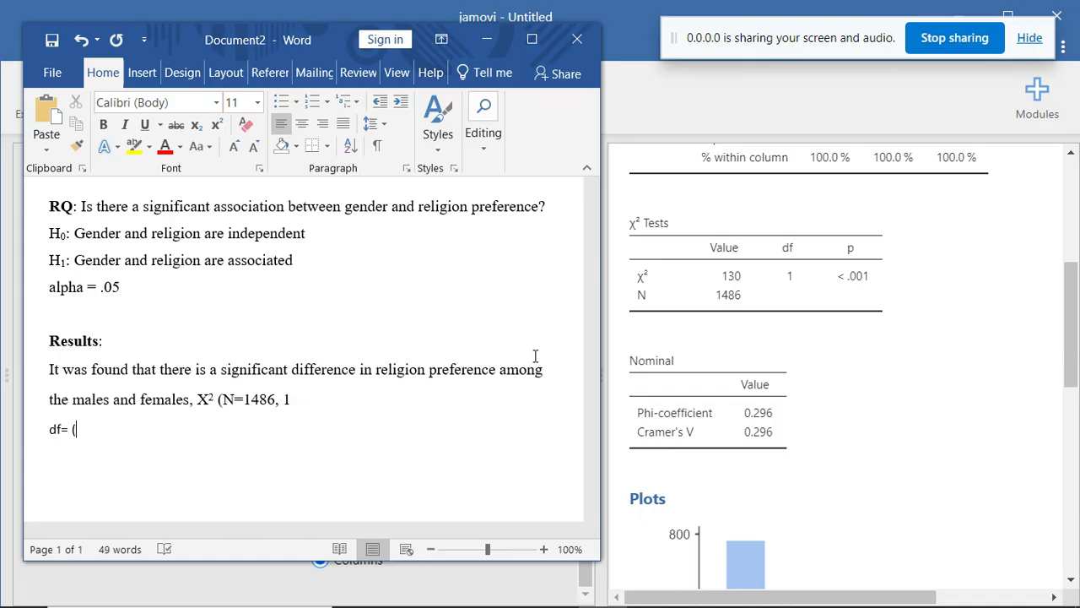
pyautogui.click(1074, 325)
pyautogui.moveTo(1075, 325); pyautogui.dragTo(1075, 245)
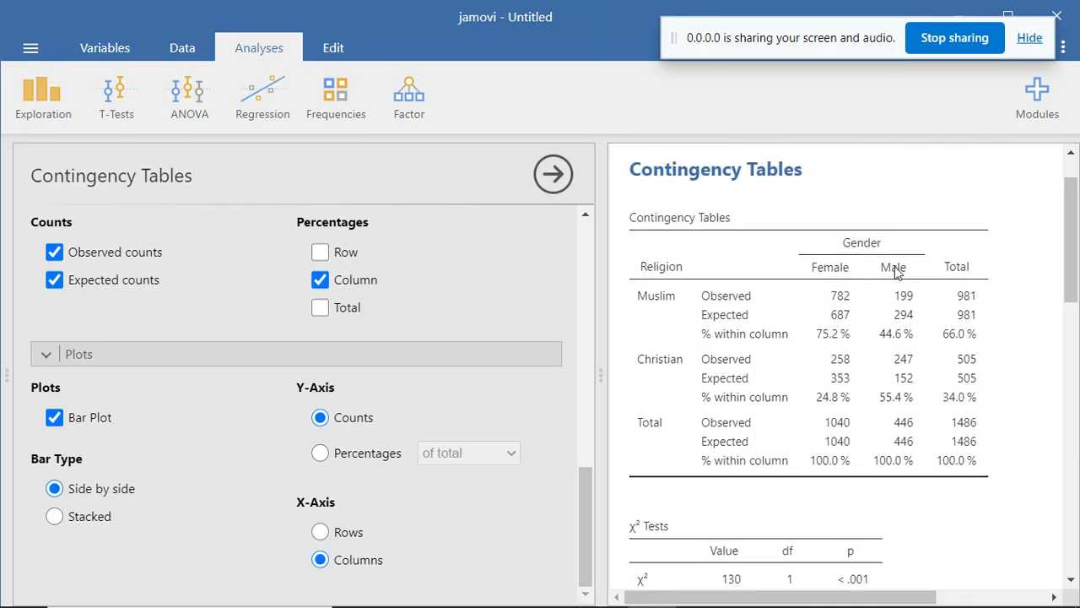
pyautogui.moveTo(638, 597)
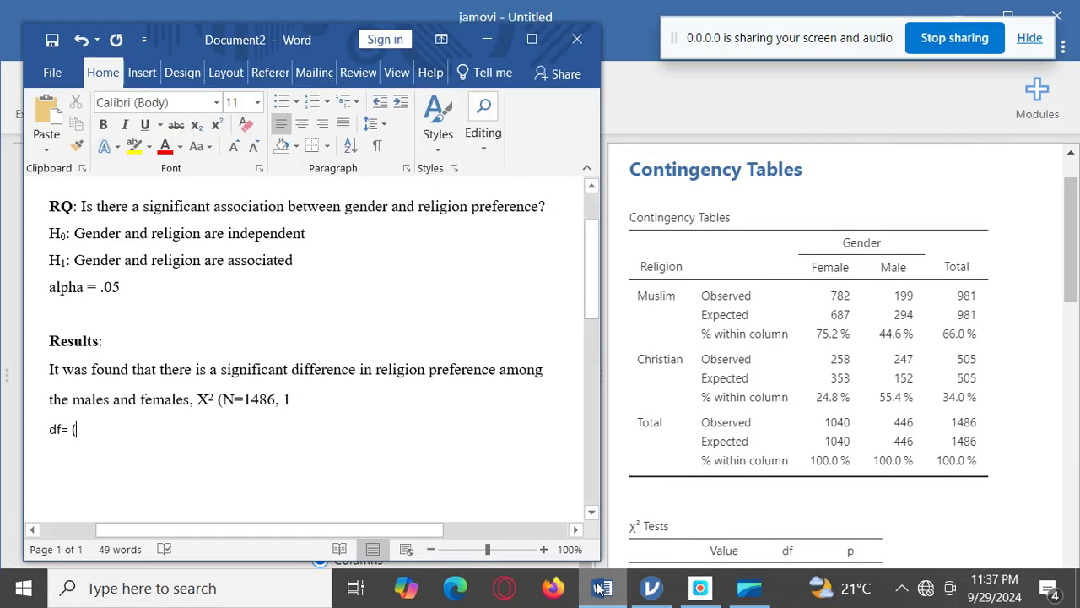
pyautogui.click(601, 588)
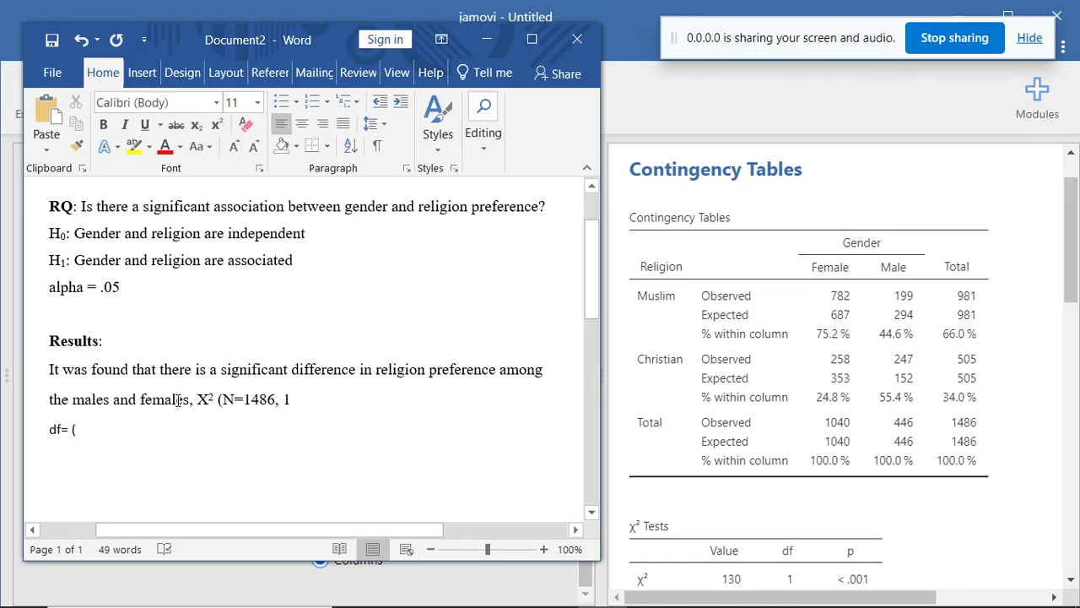
pyautogui.write('c-1')
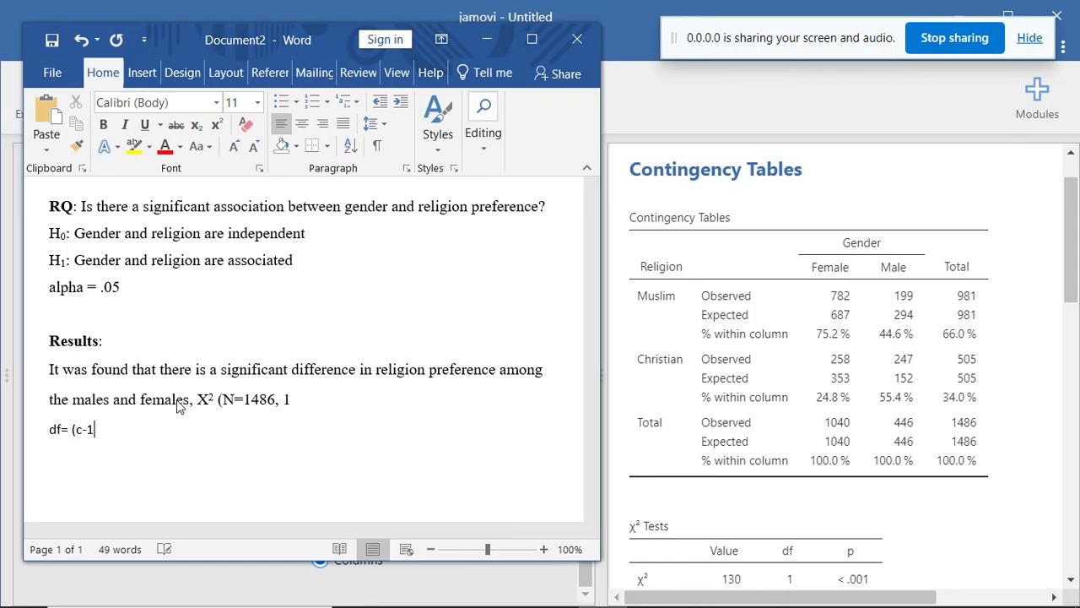
pyautogui.write(')(')
pyautogui.write('r-1) =')
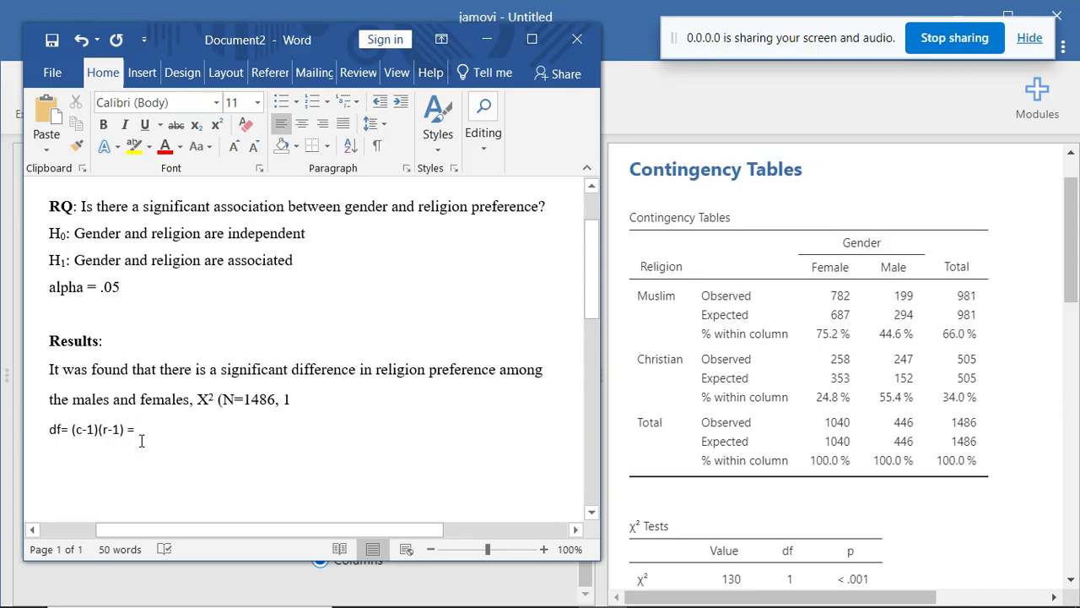
pyautogui.write('1*')
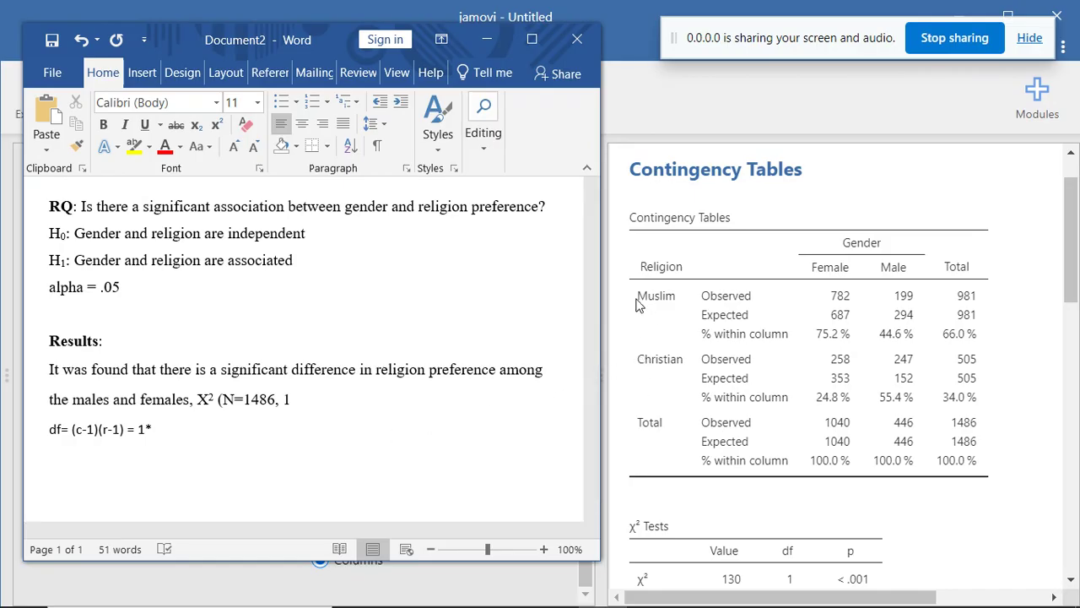
pyautogui.write('1 = 1')
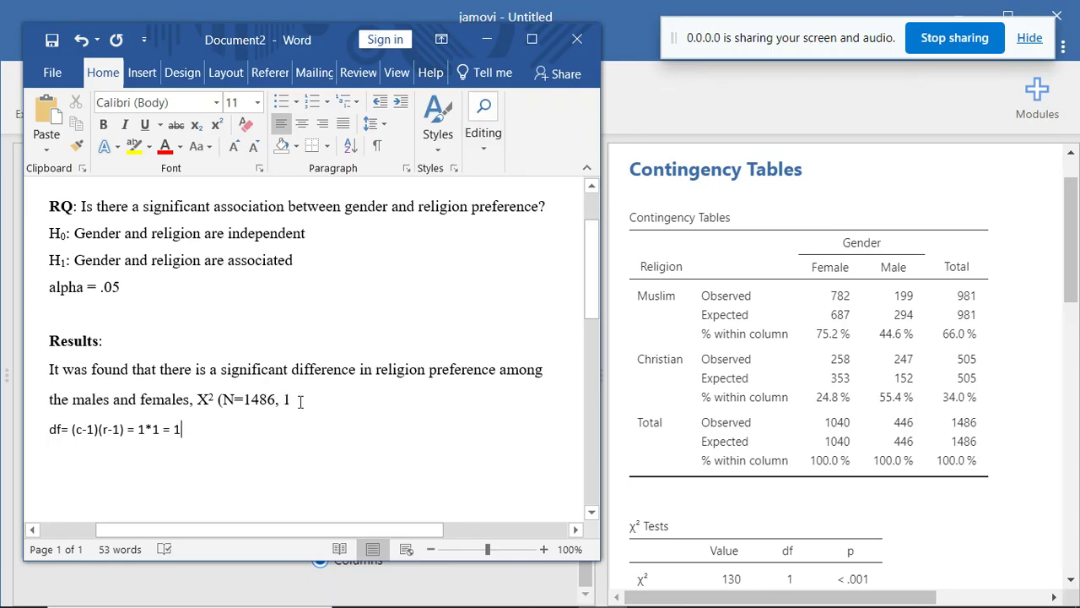
# Complete the chi-square statement after "1" with ") = 130.0, p < .05, phi = 0.30.", consulting the χ² and nominal tables in jamovi
pyautogui.click(303, 403)
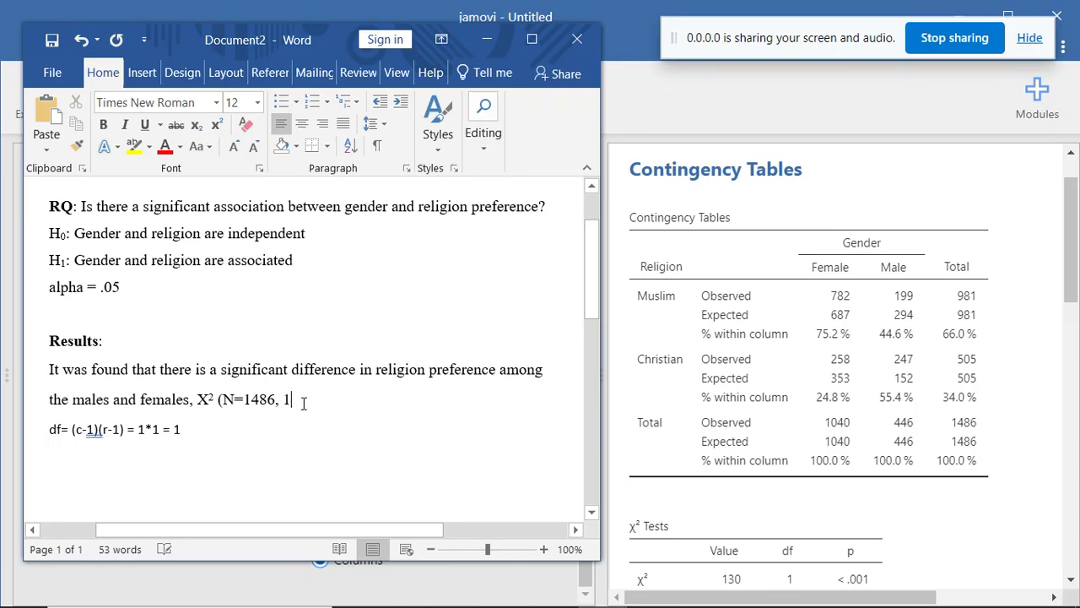
pyautogui.write(')')
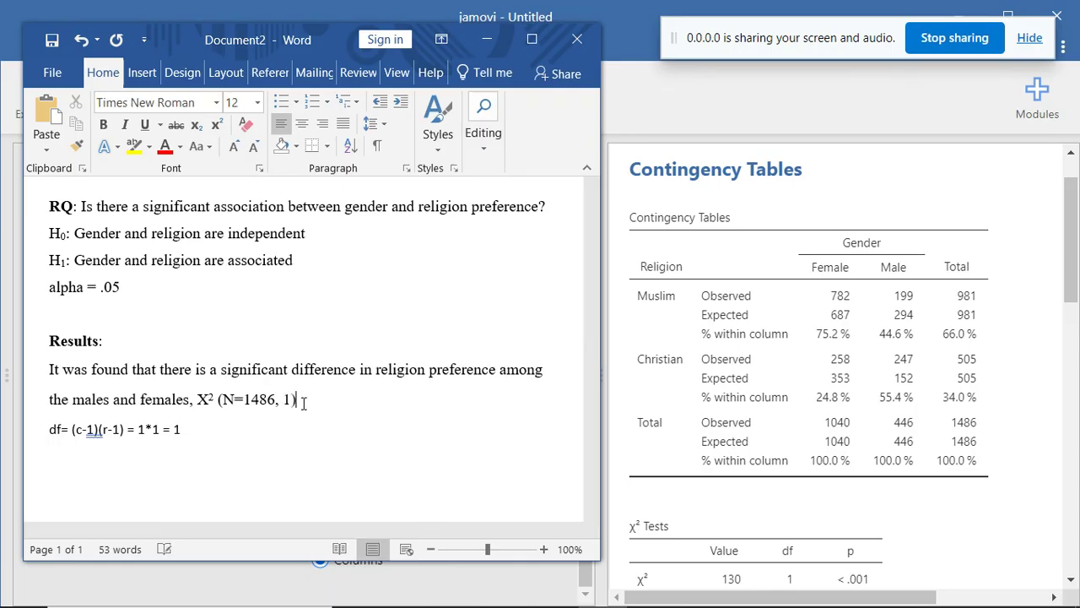
pyautogui.write(' =')
pyautogui.click(1074, 287)
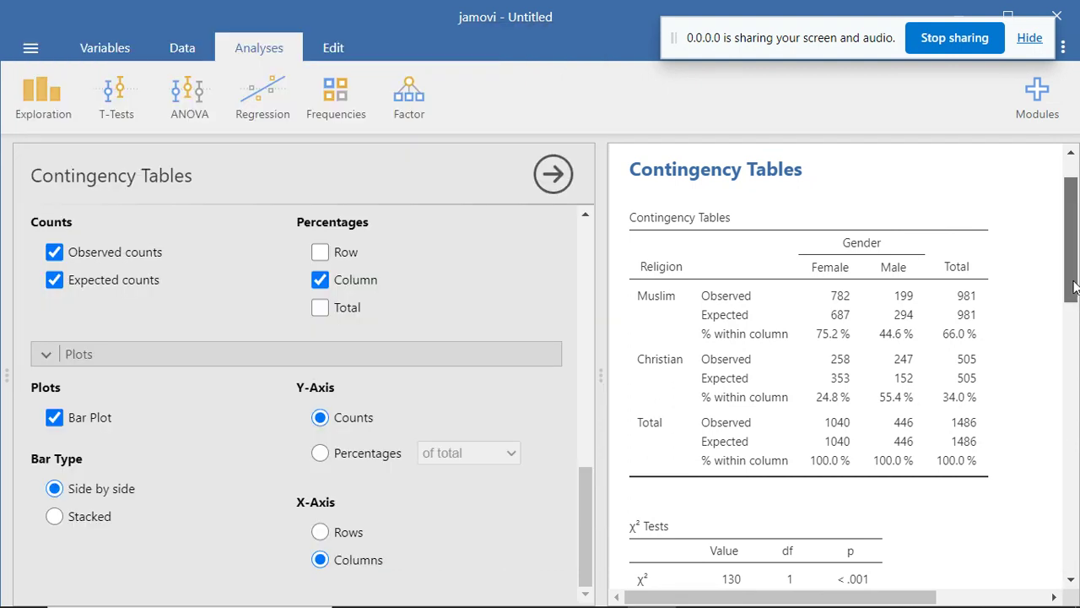
pyautogui.scroll(-3, 1074, 287)
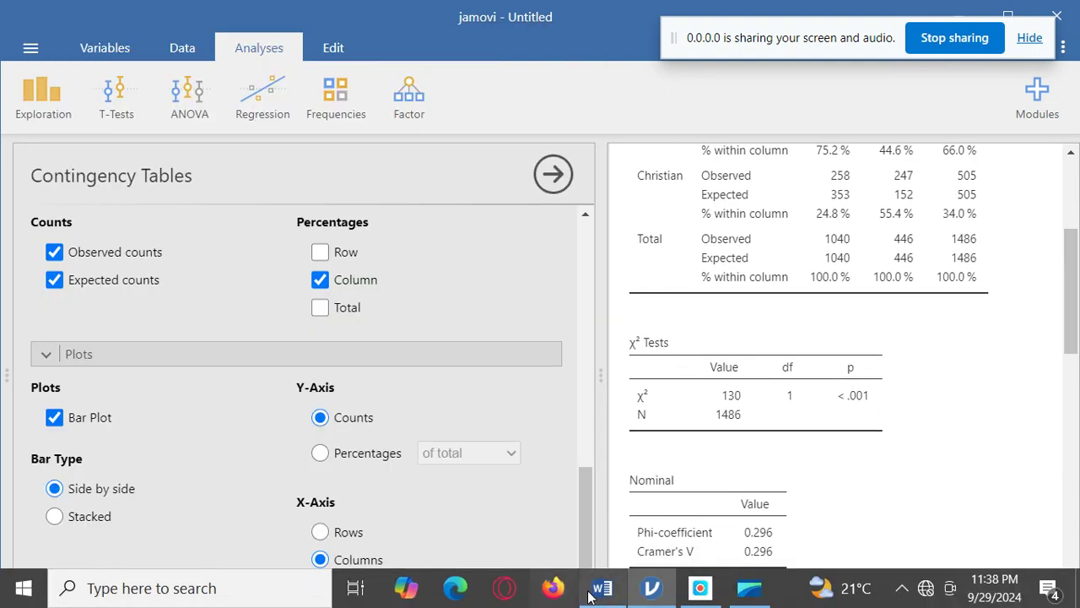
pyautogui.click(598, 591)
pyautogui.write('130.0')
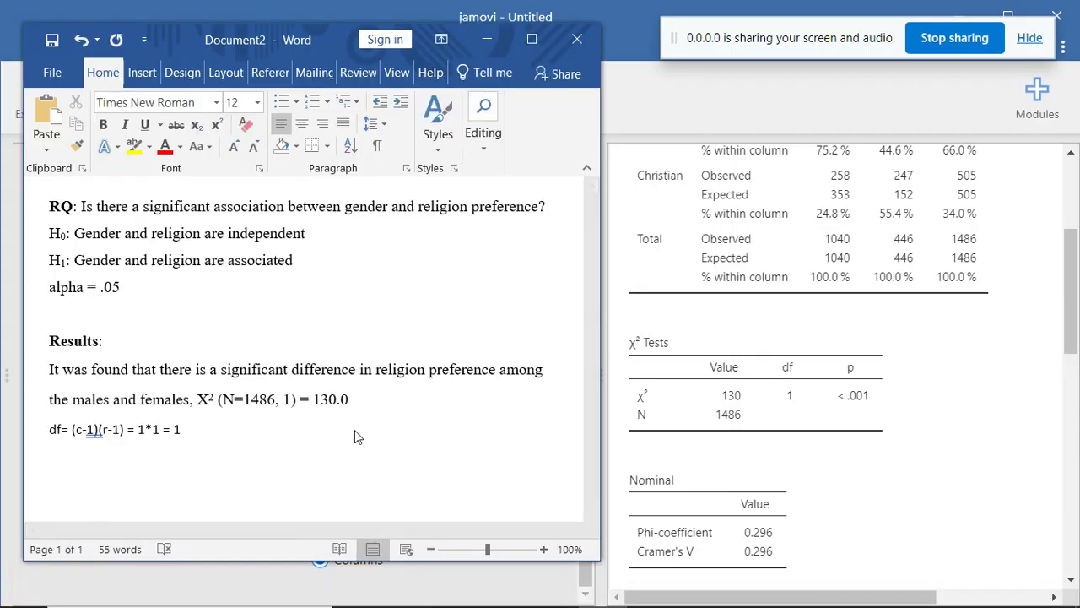
pyautogui.write(', p < .05, phi =')
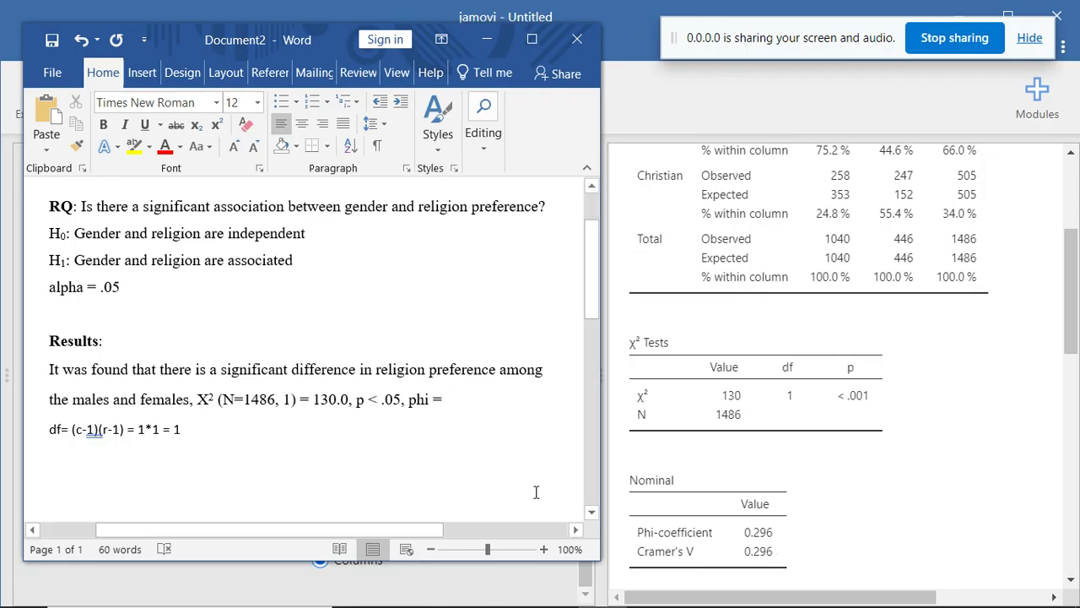
pyautogui.write('0.30.')
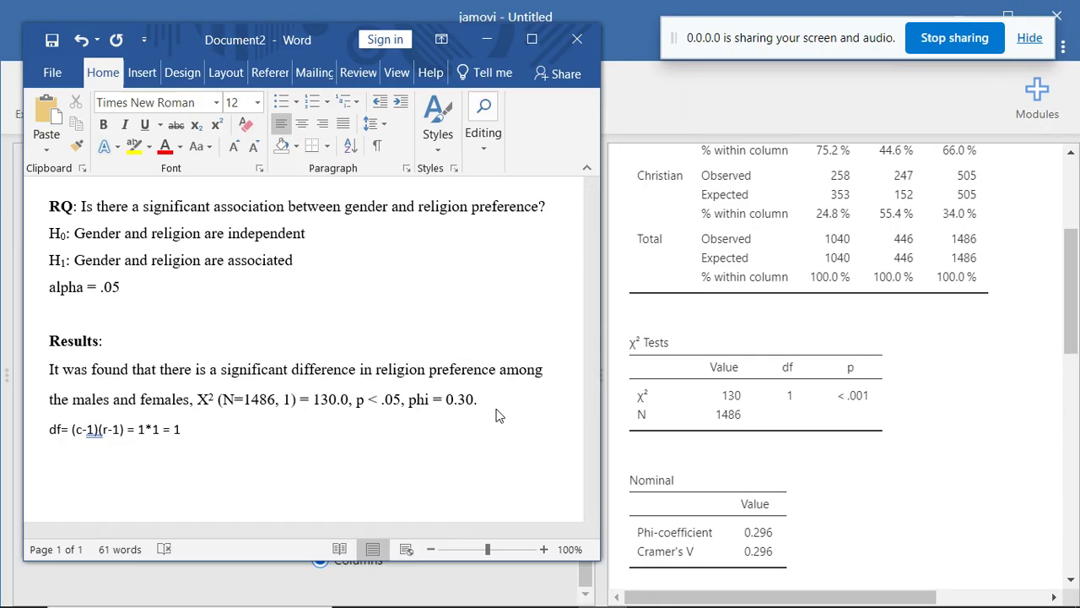
# Bring the contingency table's column percentages into view in jamovi and begin a new line below the chi-square statement with "The percentage of"
pyautogui.press('Return')
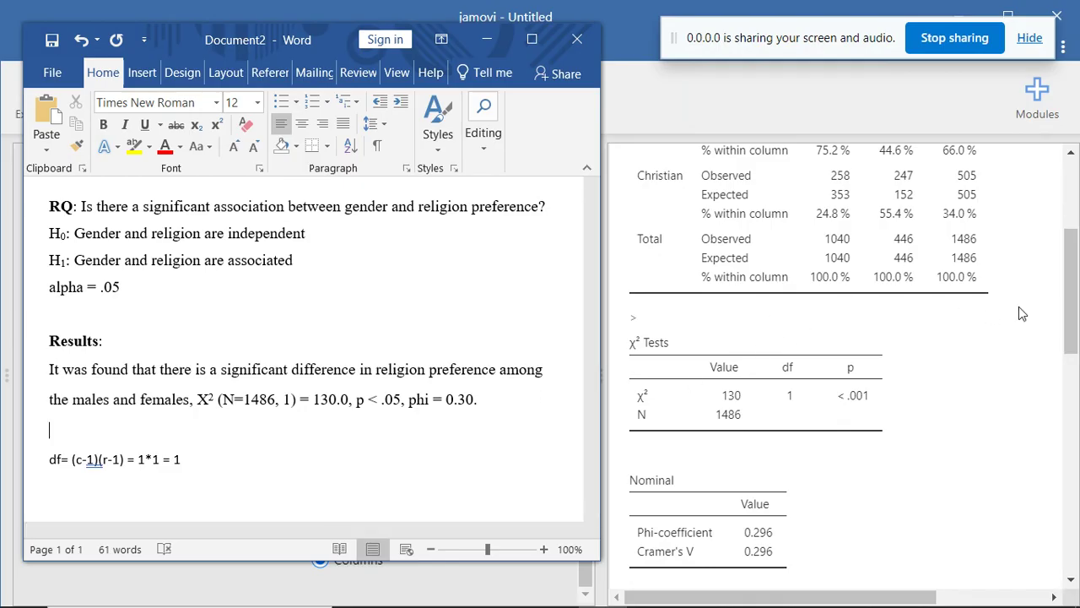
pyautogui.moveTo(1071, 291); pyautogui.dragTo(1070, 259)
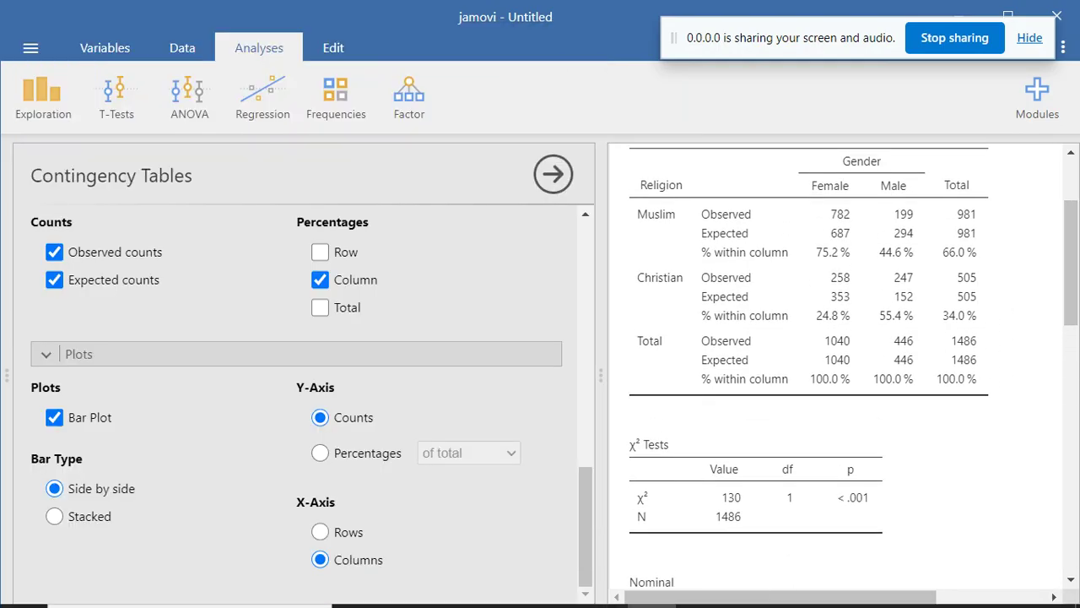
pyautogui.click(604, 588)
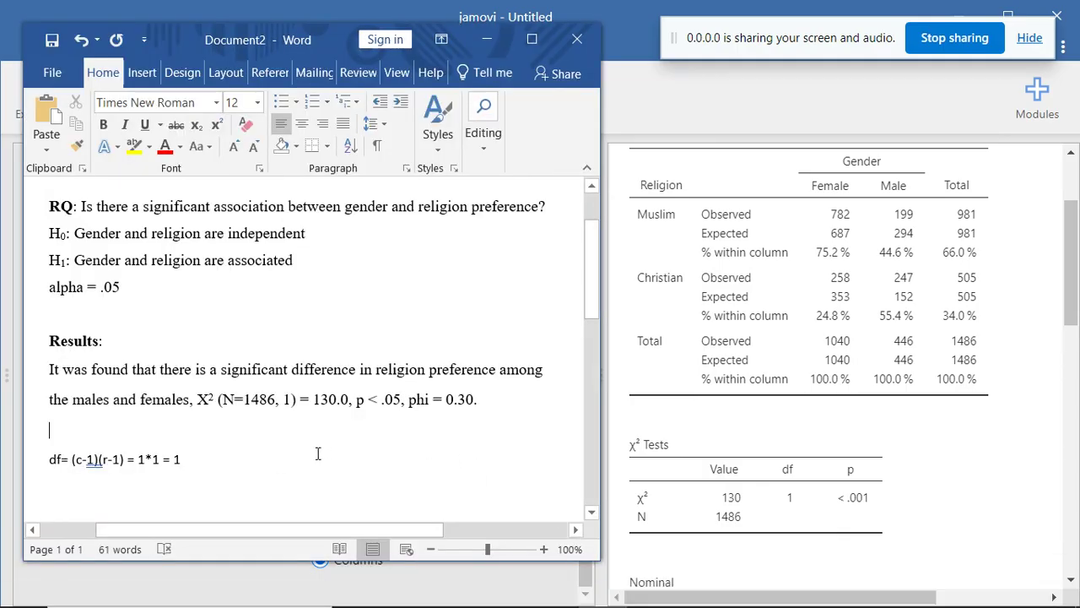
pyautogui.write('Th')
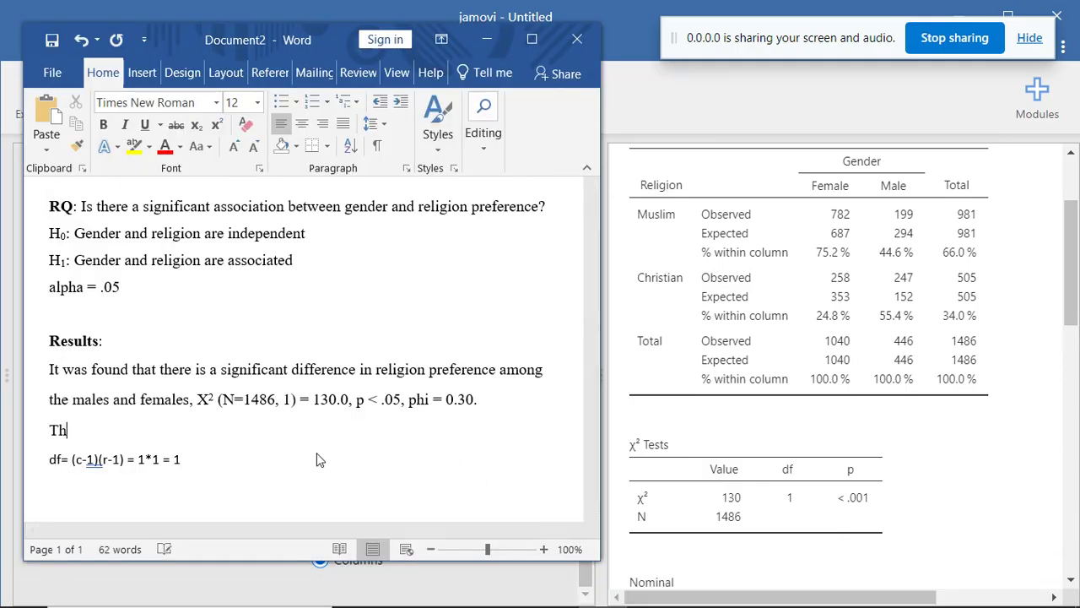
pyautogui.write('e perecentage of')
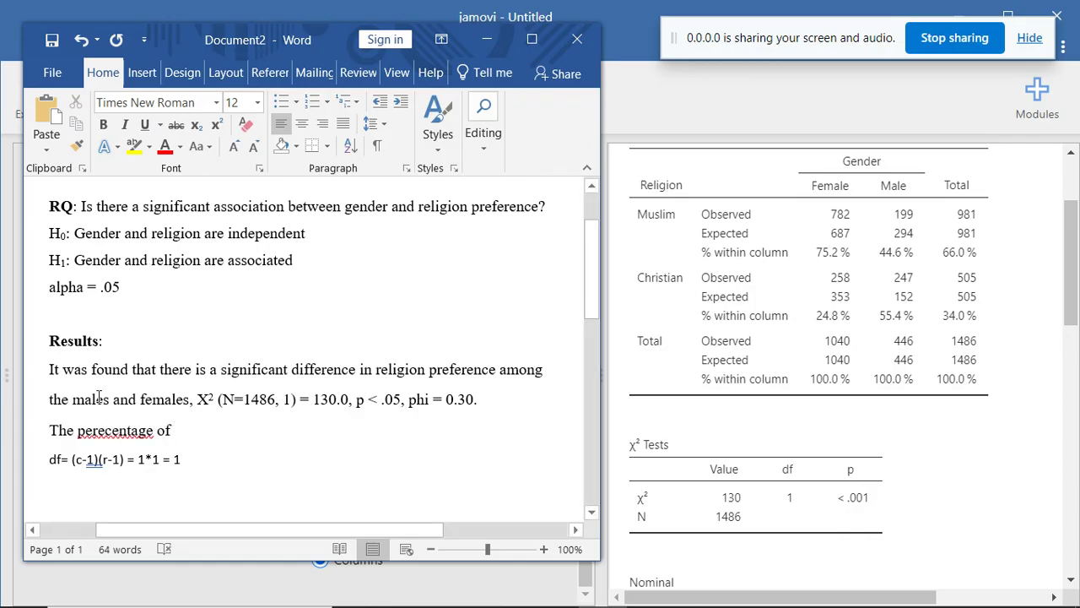
pyautogui.click(101, 429)
pyautogui.press('BackSpace')
pyautogui.click(182, 432)
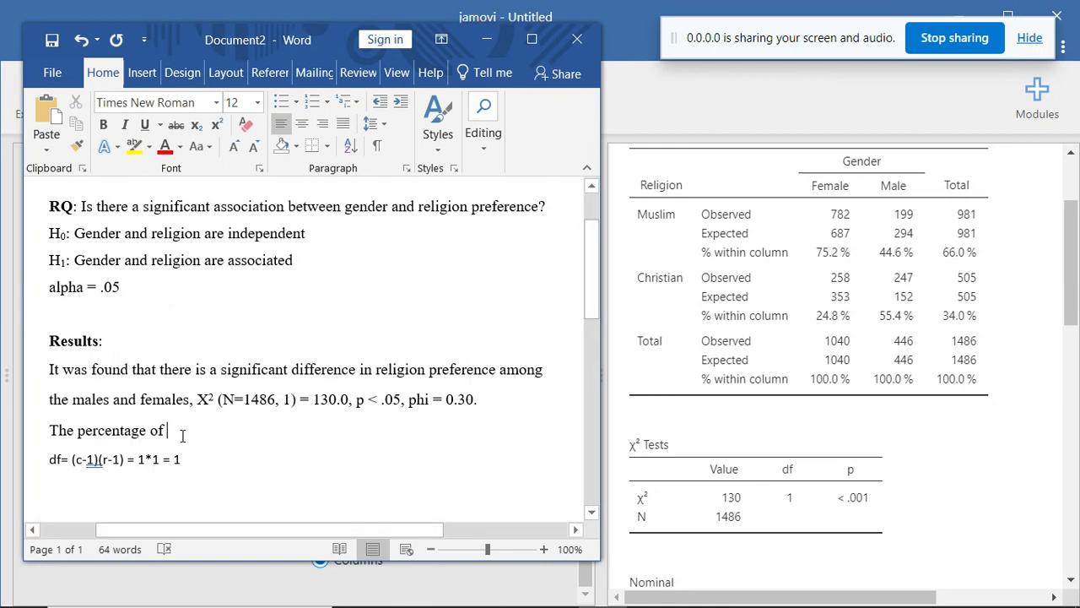
# Continue the percentage sentence with "females who prefer being muslims is 75% as compared to 45% of the males."
pyautogui.write('females ')
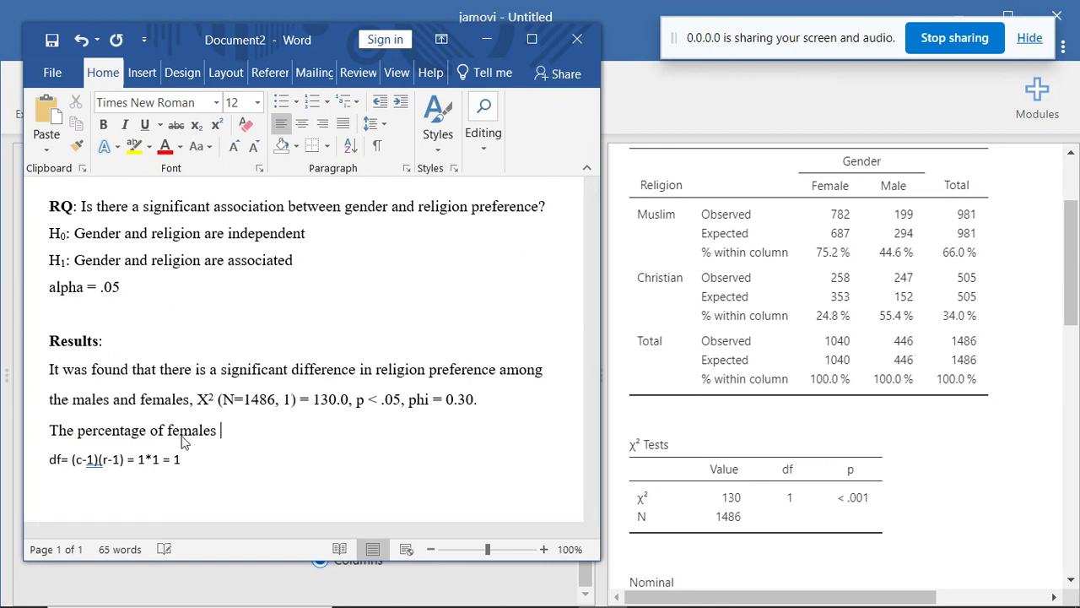
pyautogui.write('who prefer be')
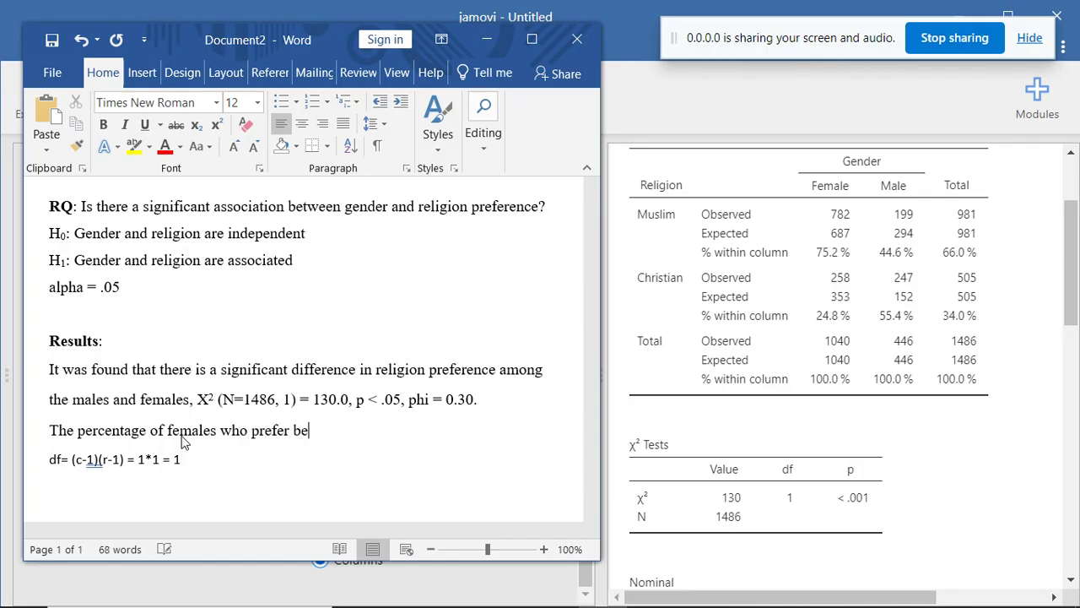
pyautogui.write('ing muslims is 7')
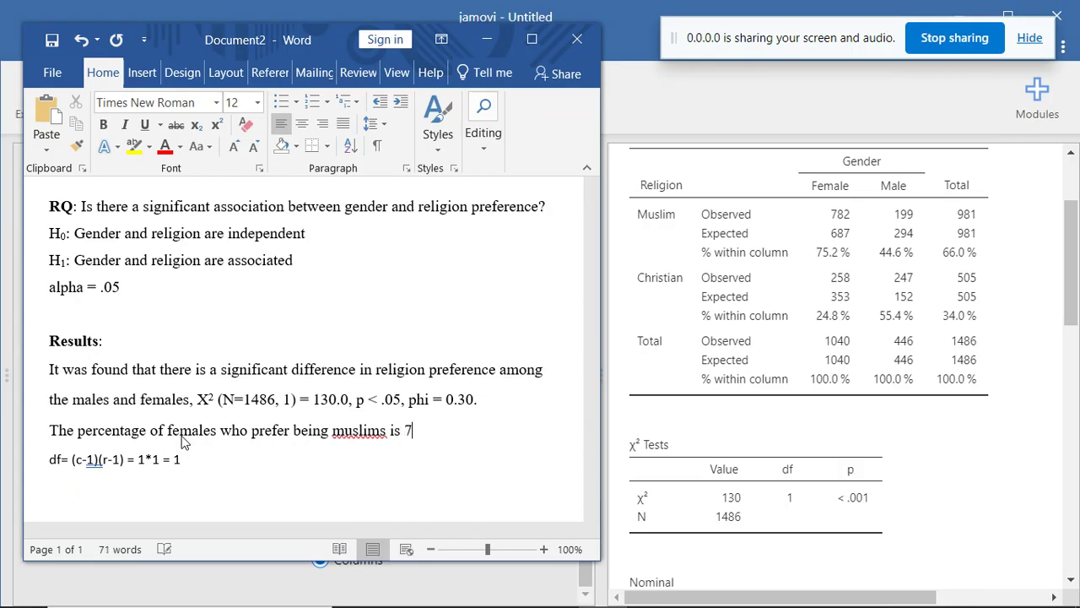
pyautogui.write('5% as compared to 4')
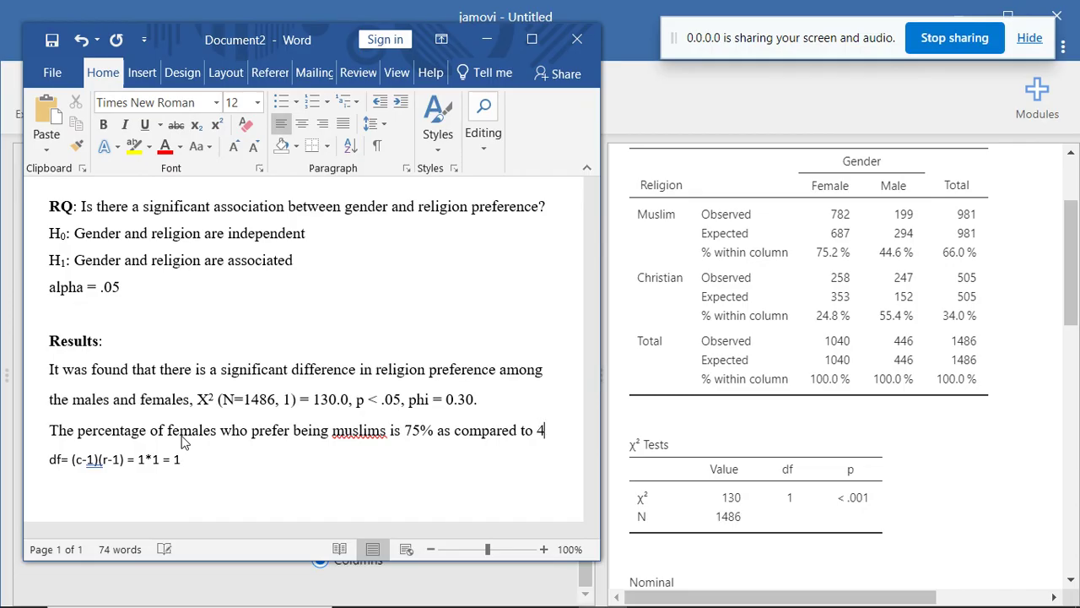
pyautogui.write('5%')
pyautogui.press('Return')
pyautogui.write('Of')
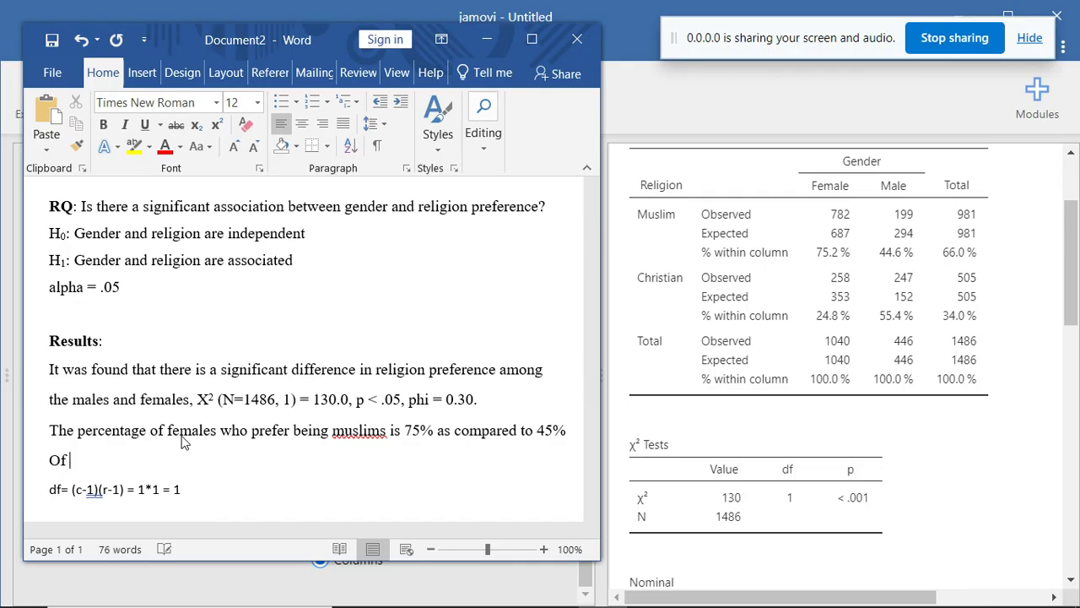
pyautogui.press('BackSpace')
pyautogui.press('BackSpace')
pyautogui.press('BackSpace')
pyautogui.write('of the males')
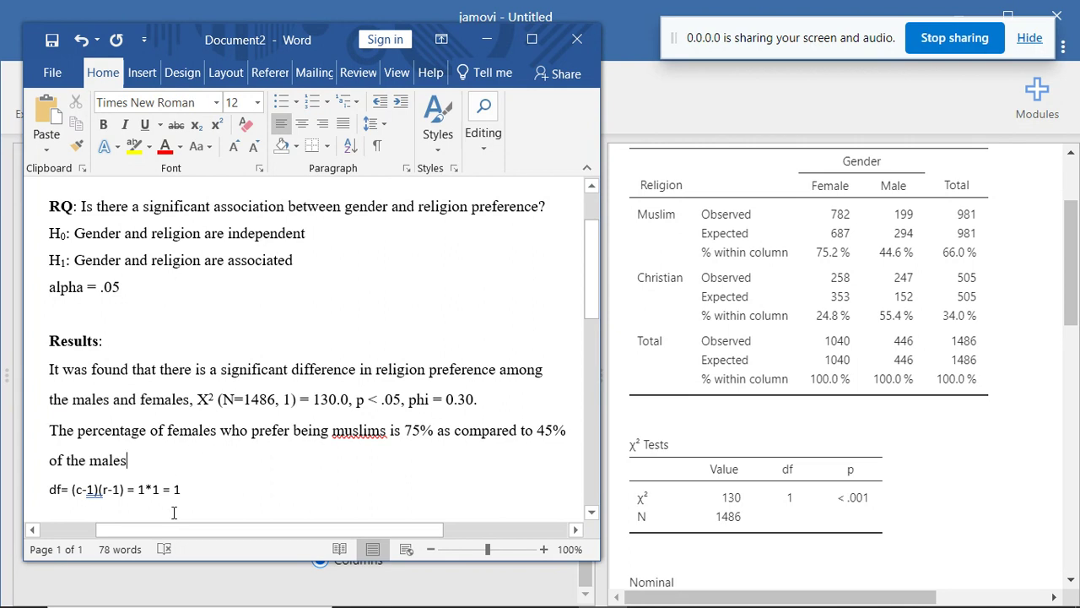
pyautogui.write('.')
# Delete the degrees-of-freedom calculation below the results paragraph
pyautogui.moveTo(591, 306); pyautogui.dragTo(591, 329)
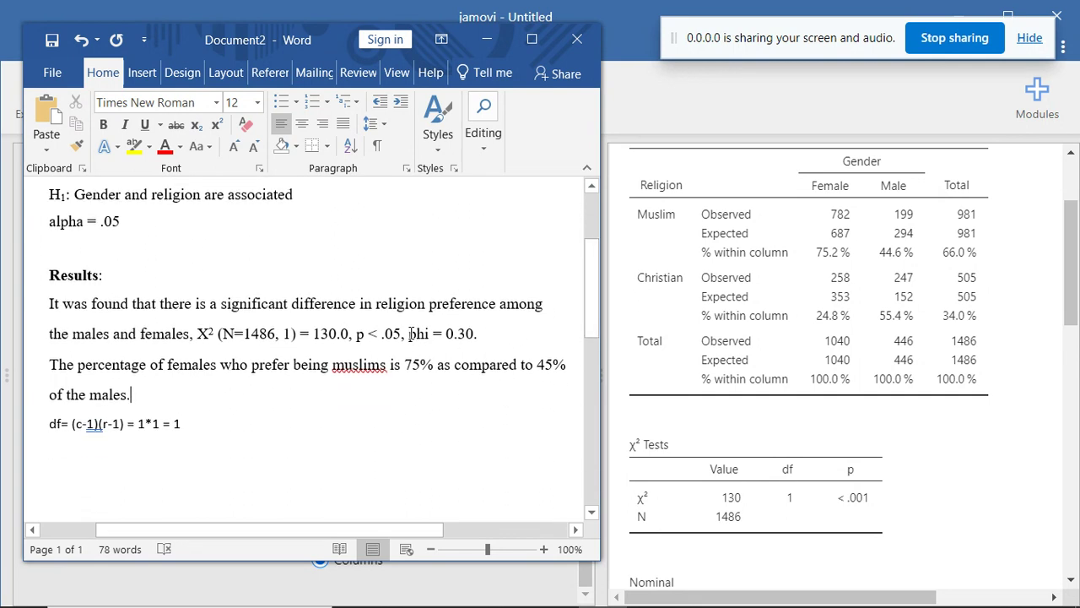
pyautogui.moveTo(412, 333); pyautogui.dragTo(475, 335)
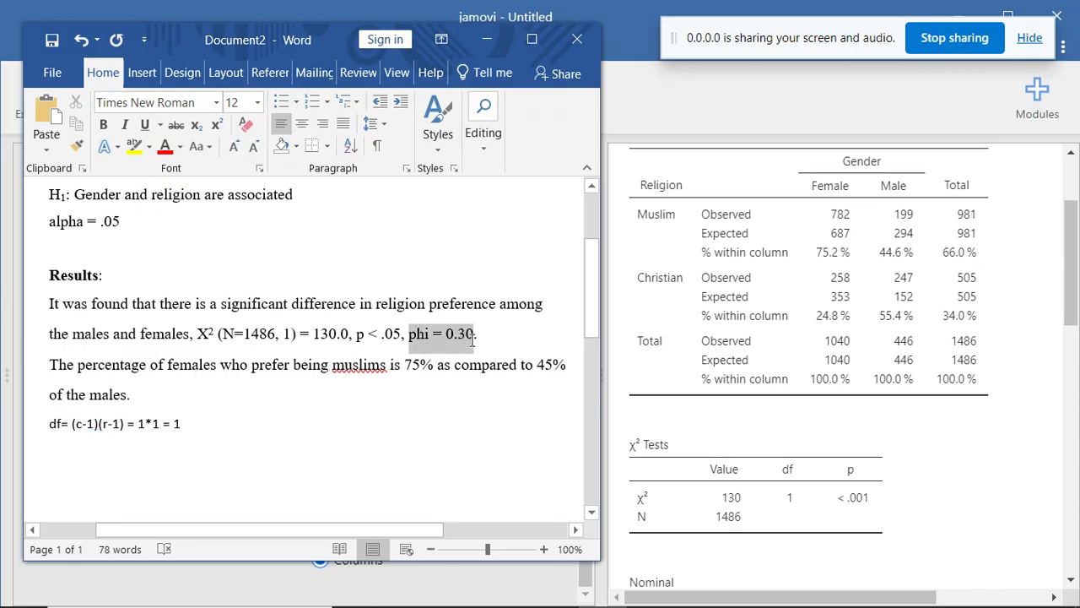
pyautogui.moveTo(49, 425); pyautogui.dragTo(182, 426)
pyautogui.press('BackSpace')
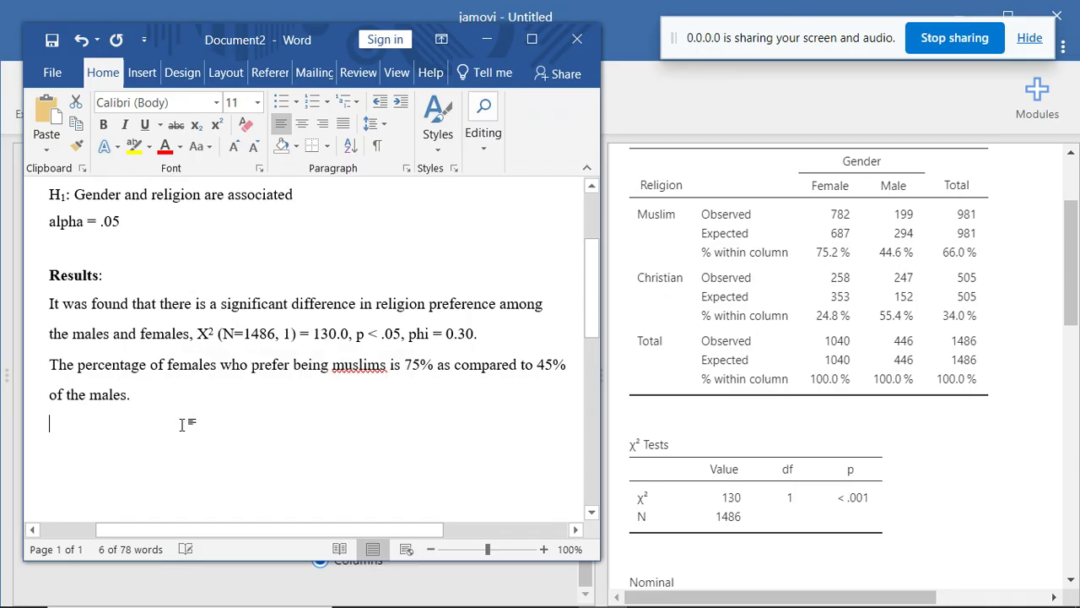
# Add an underlined "Phi" heading below the results paragraph and begin a new line beneath it
pyautogui.press('Return')
pyautogui.write('ph')
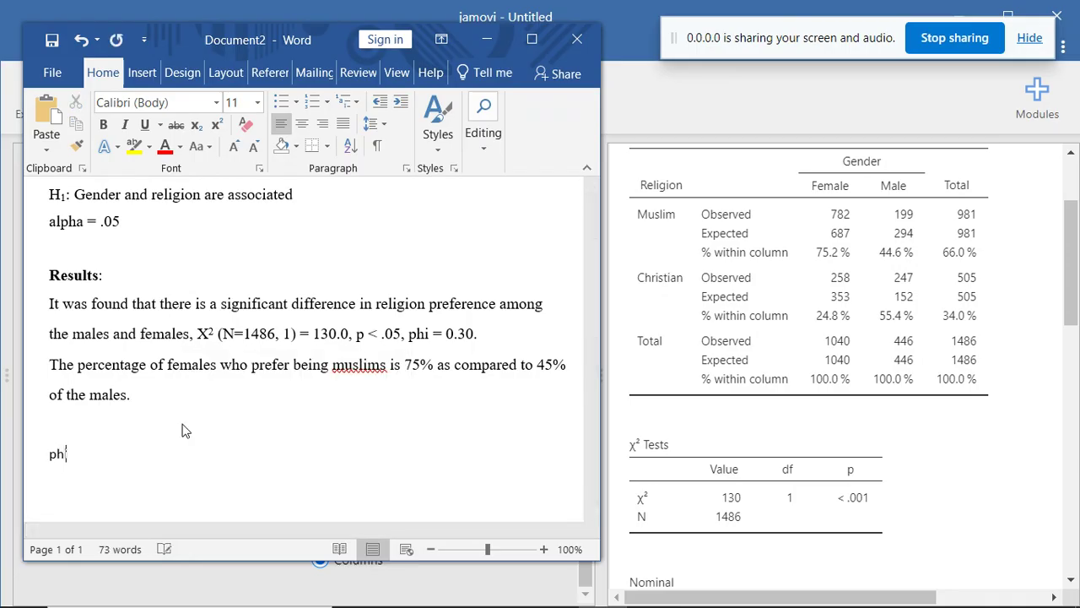
pyautogui.doubleClick(59, 454)
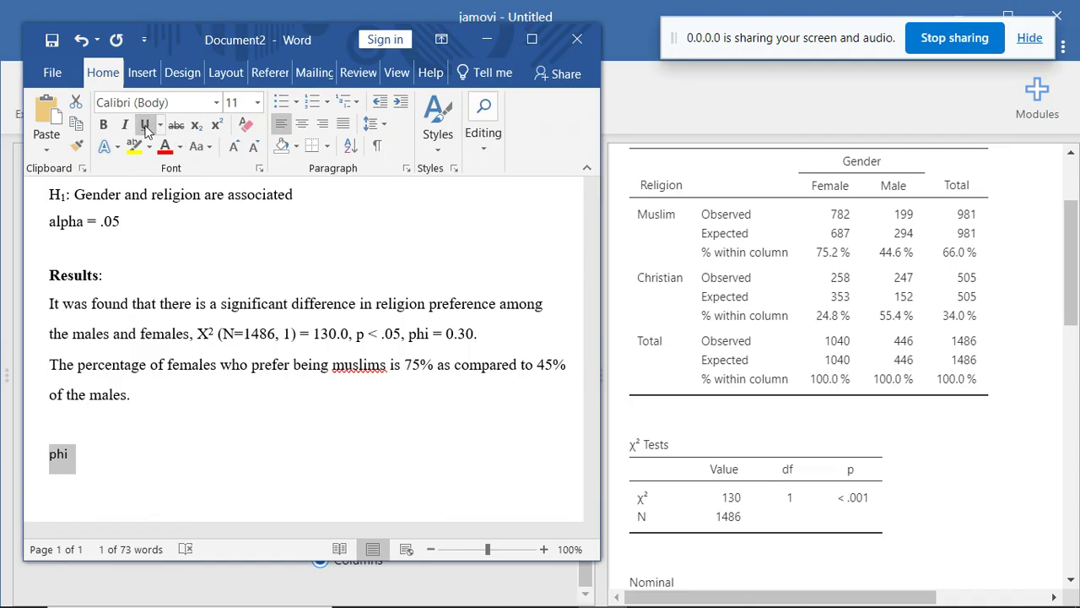
pyautogui.click(144, 124)
pyautogui.click(99, 452)
pyautogui.press('Return')
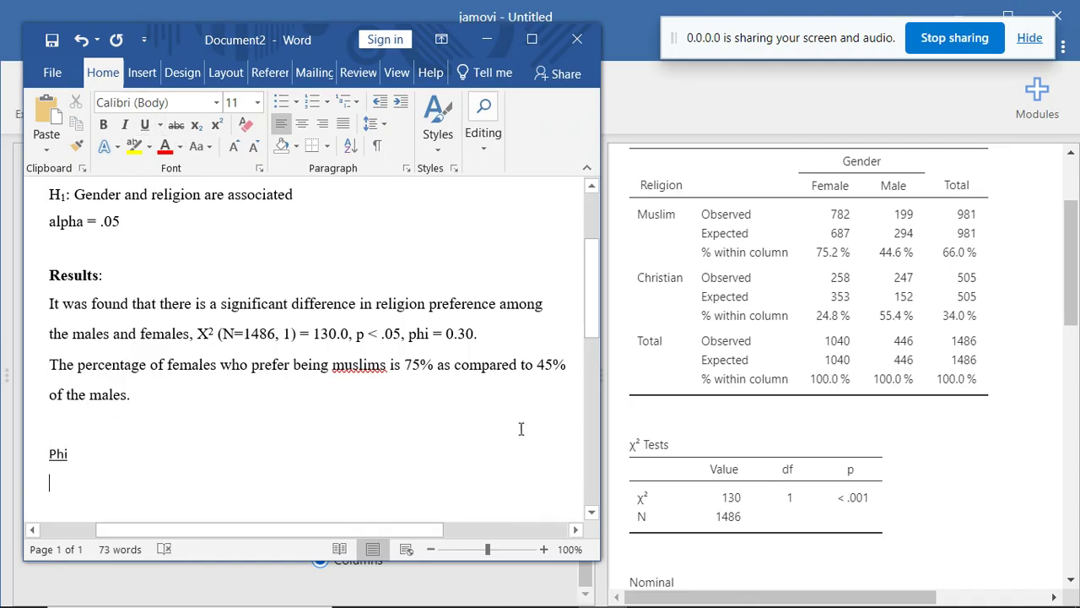
# Write "Ranges from 0 to 1" under the Phi heading
pyautogui.moveTo(595, 323); pyautogui.dragTo(595, 365)
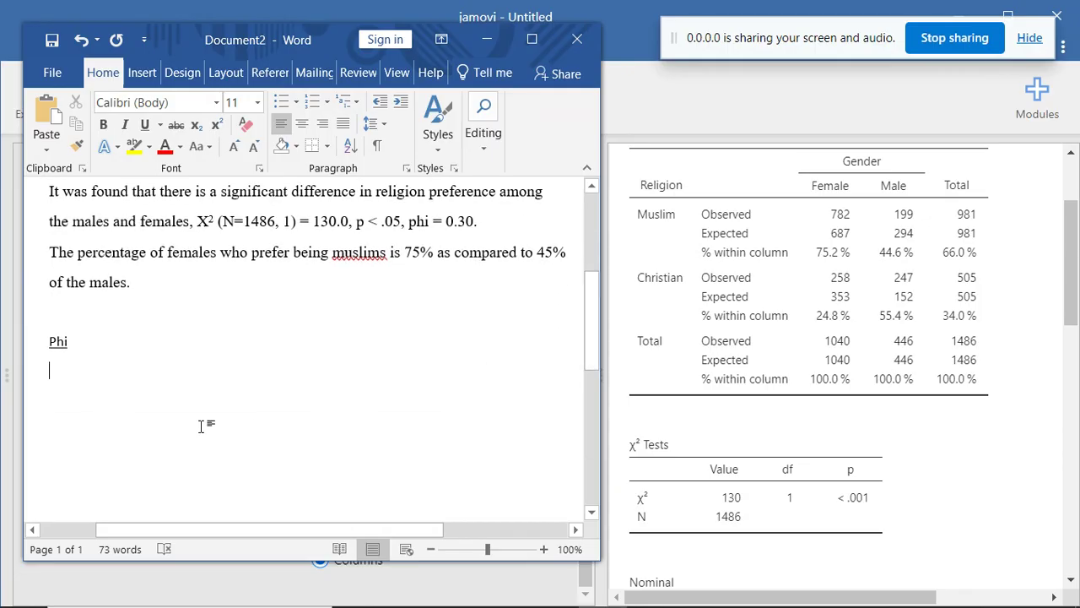
pyautogui.write('ranges ')
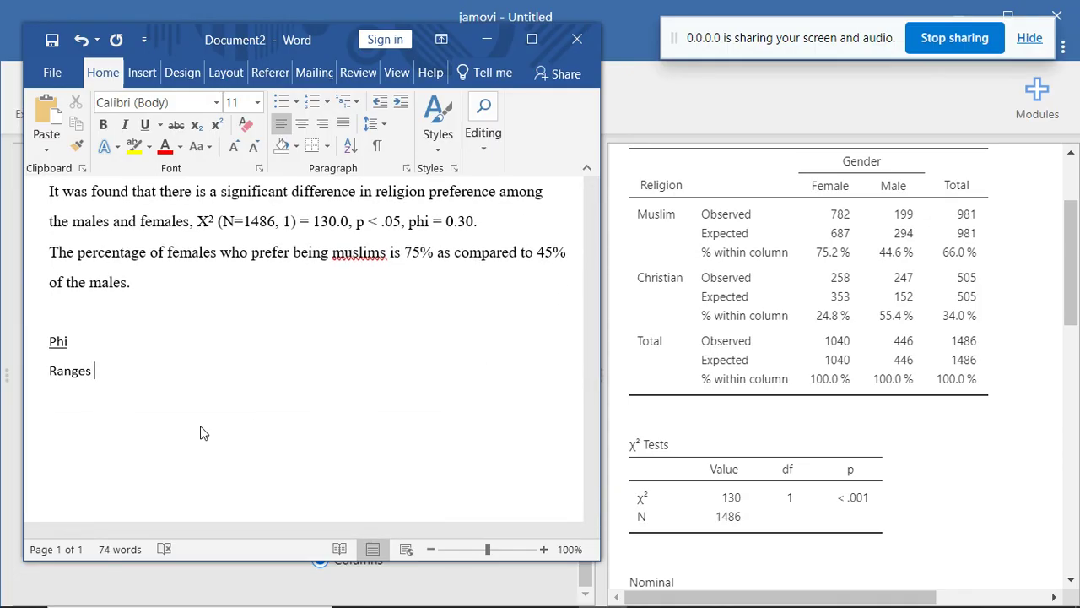
pyautogui.write('fr')
pyautogui.press('BackSpace')
pyautogui.press('BackSpace')
pyautogui.write('betw')
pyautogui.press('BackSpace')
pyautogui.press('BackSpace')
pyautogui.press('BackSpace')
pyautogui.press('BackSpace')
pyautogui.press('BackSpace')
pyautogui.write('from 0 to 1')
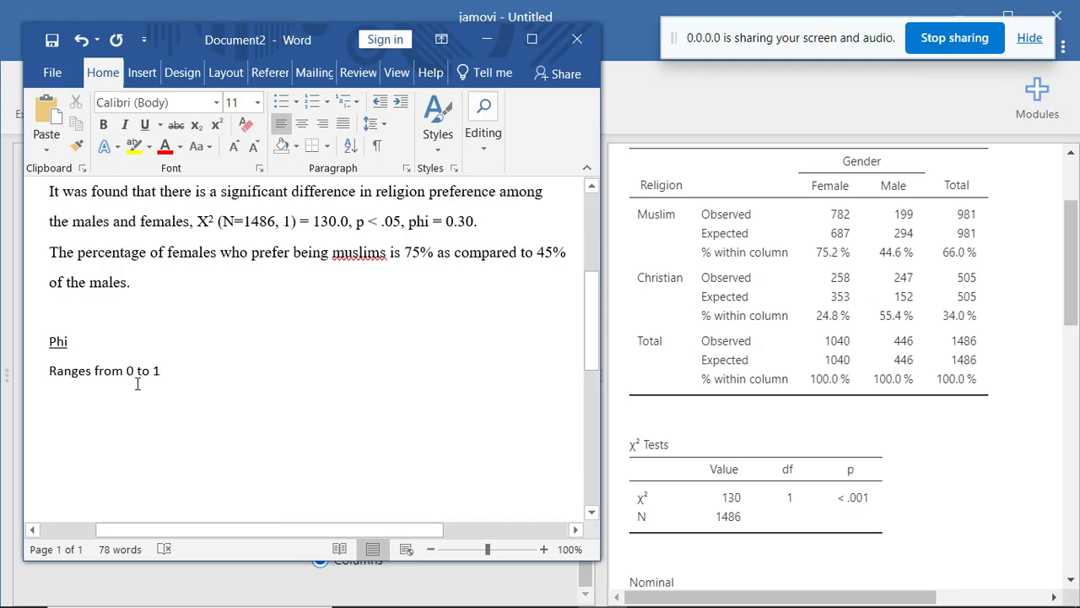
pyautogui.press('BackSpace')
# Add the line "0.1 – small effect, 0.3 – medium effect, 0.5 – strong effect" below the phi range note
pyautogui.press('Return')
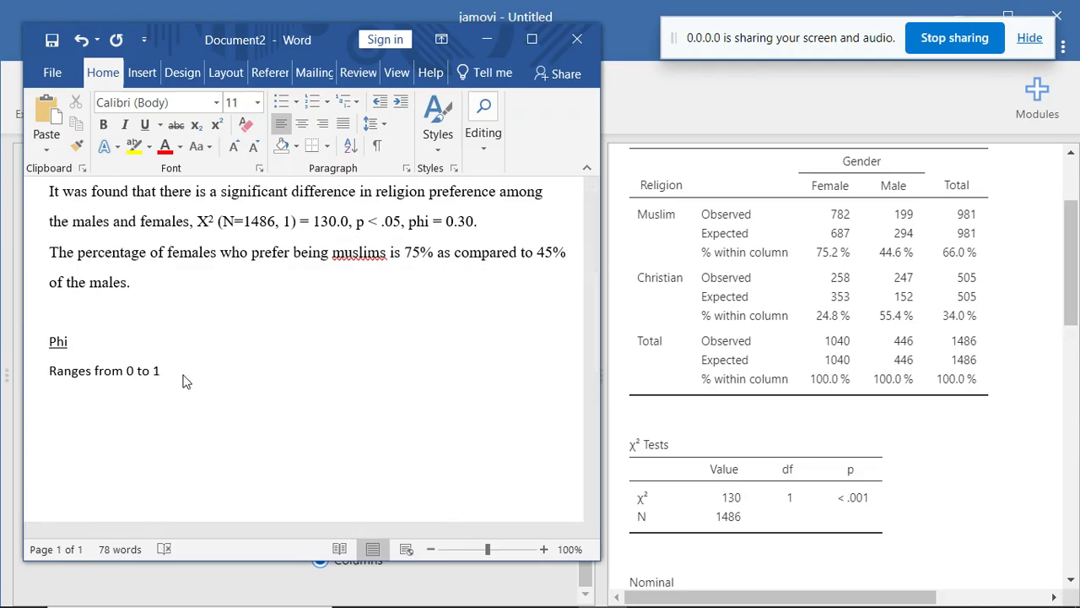
pyautogui.write('0.1 - small effect, 0.3')
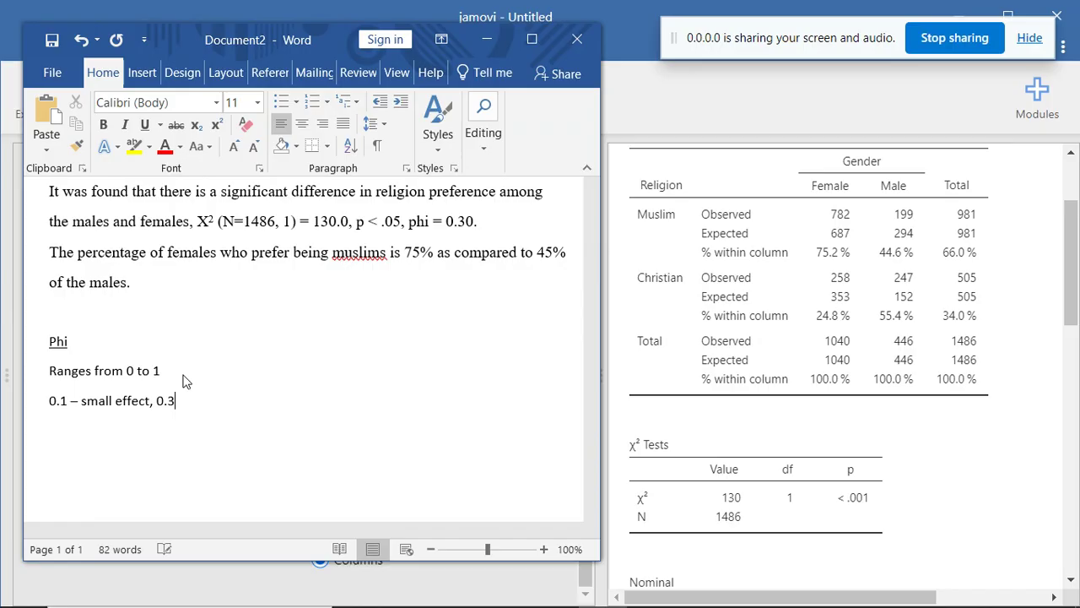
pyautogui.write(' - medium effect, 0.5 - strong effect')
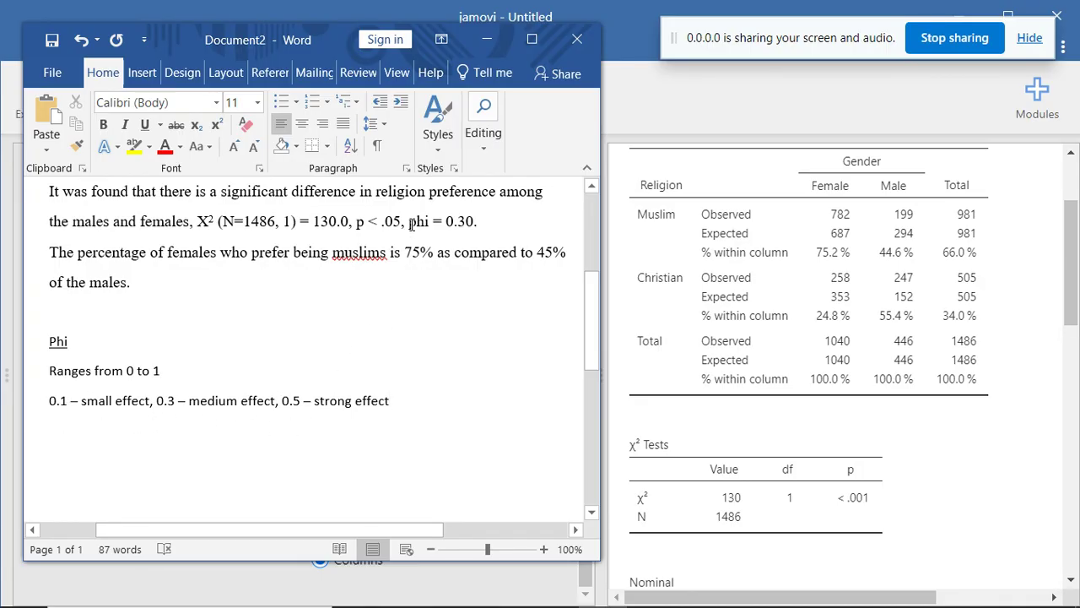
pyautogui.moveTo(411, 222); pyautogui.dragTo(470, 222)
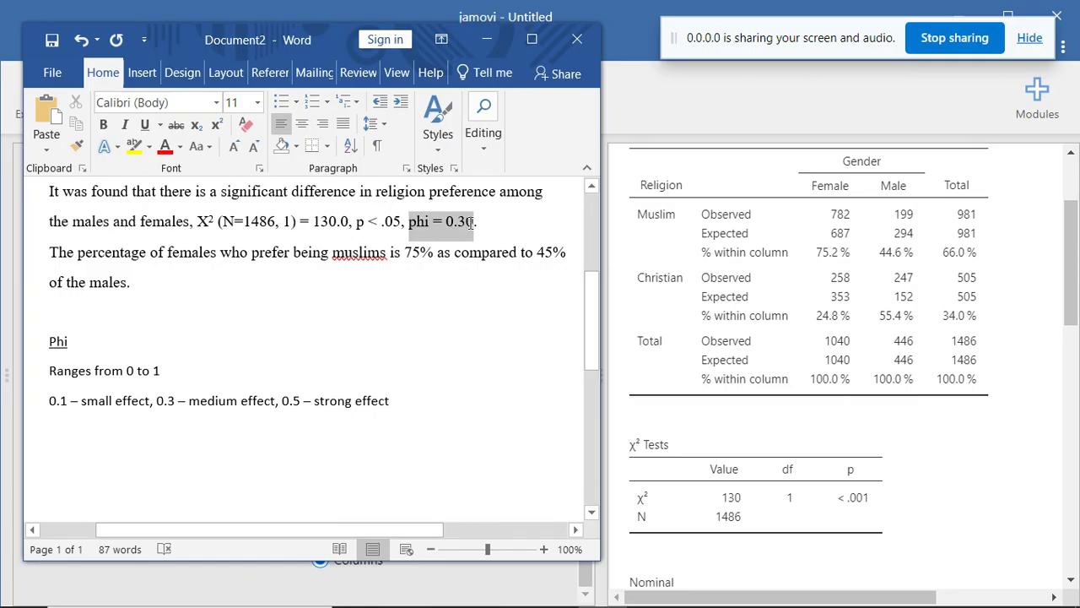
pyautogui.click(475, 222)
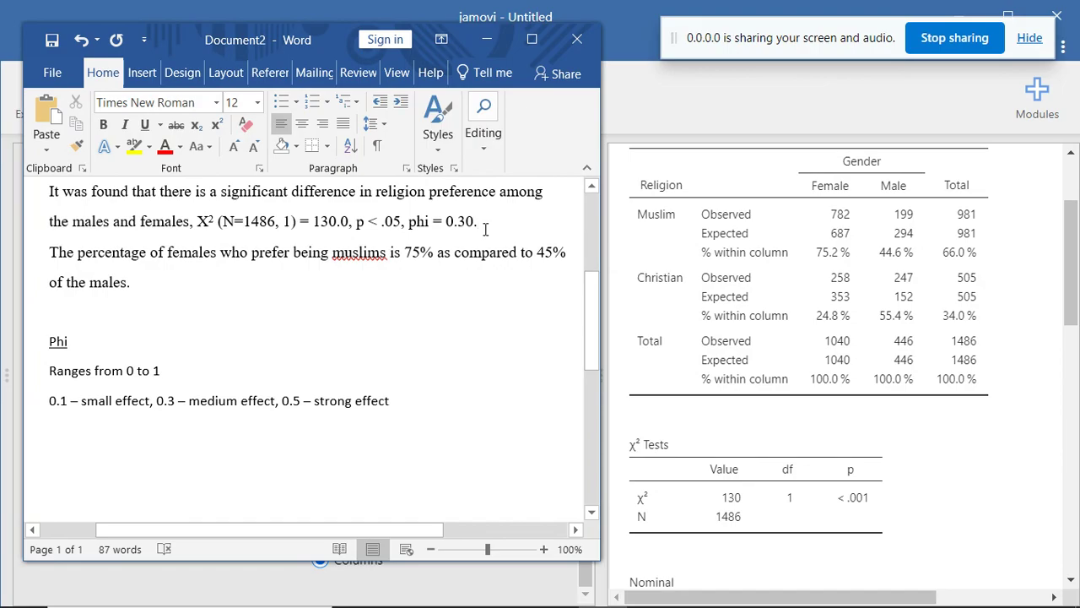
pyautogui.moveTo(590, 303); pyautogui.dragTo(595, 280)
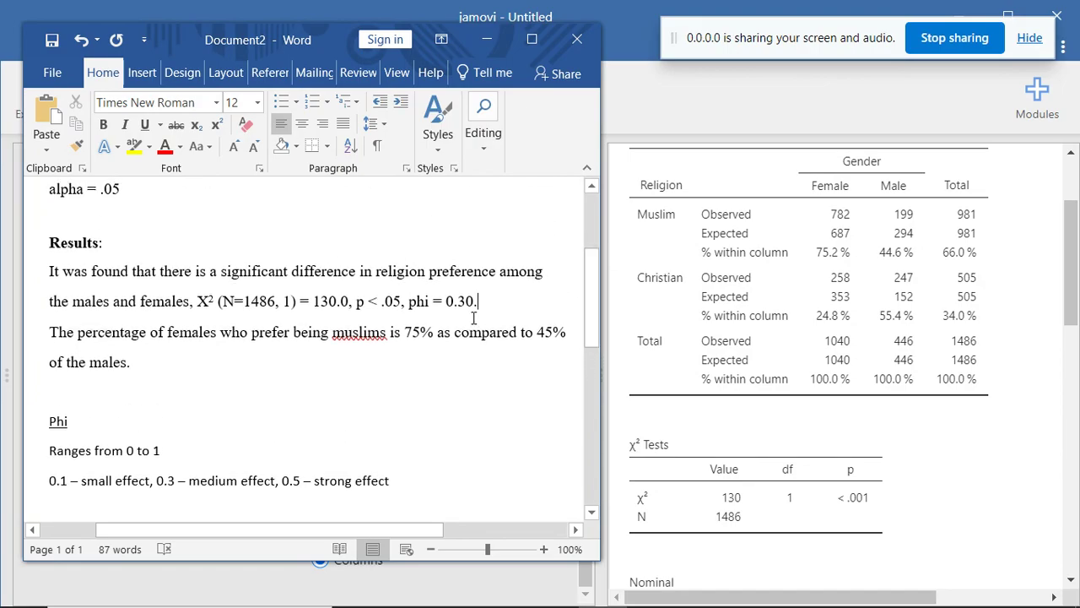
pyautogui.moveTo(593, 304); pyautogui.dragTo(592, 288)
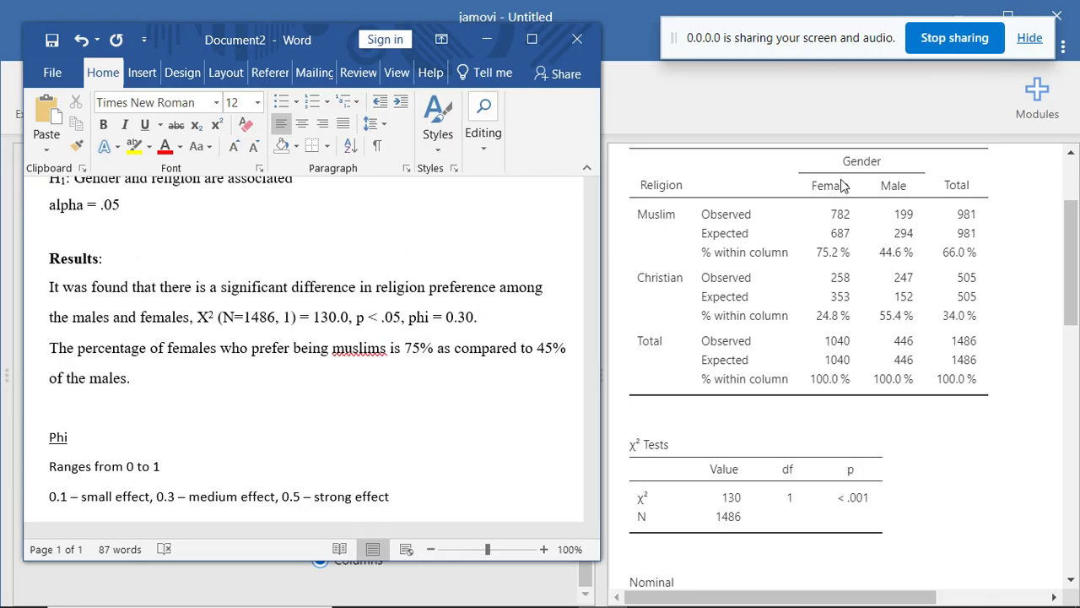
pyautogui.click(481, 316)
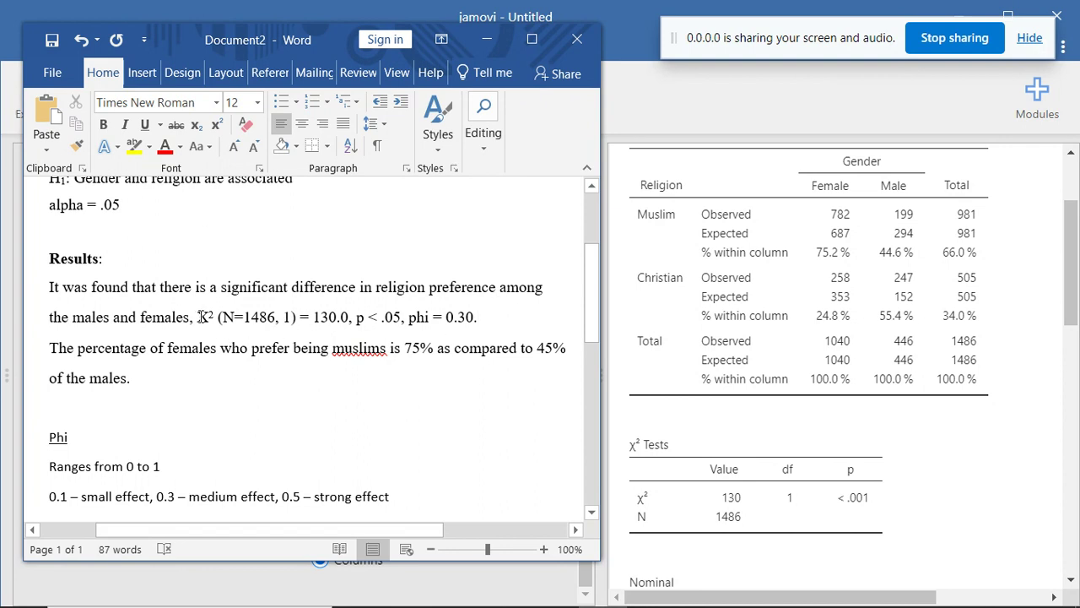
# Italicize the statistical symbols X², p and phi in the chi-square statement of the results
pyautogui.moveTo(201, 316); pyautogui.dragTo(218, 316)
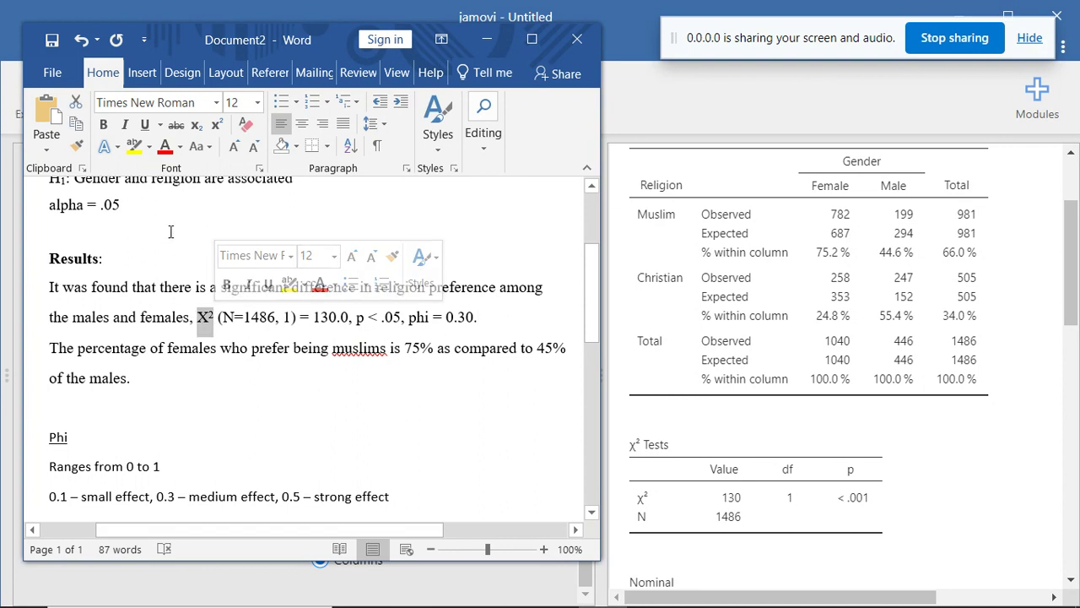
pyautogui.hotkey('ctrl', 'i')
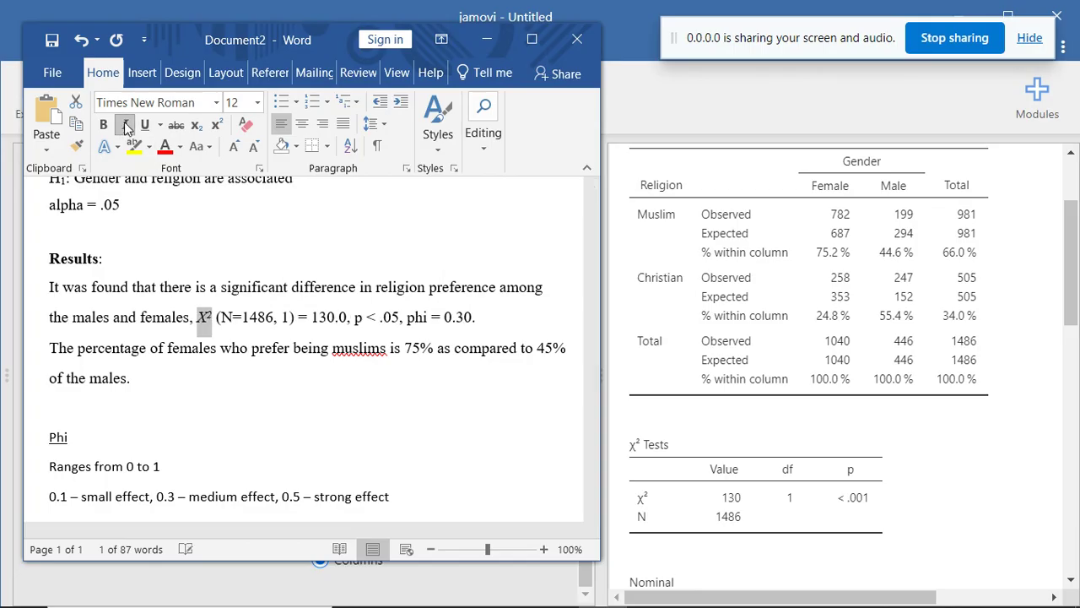
pyautogui.click(355, 317)
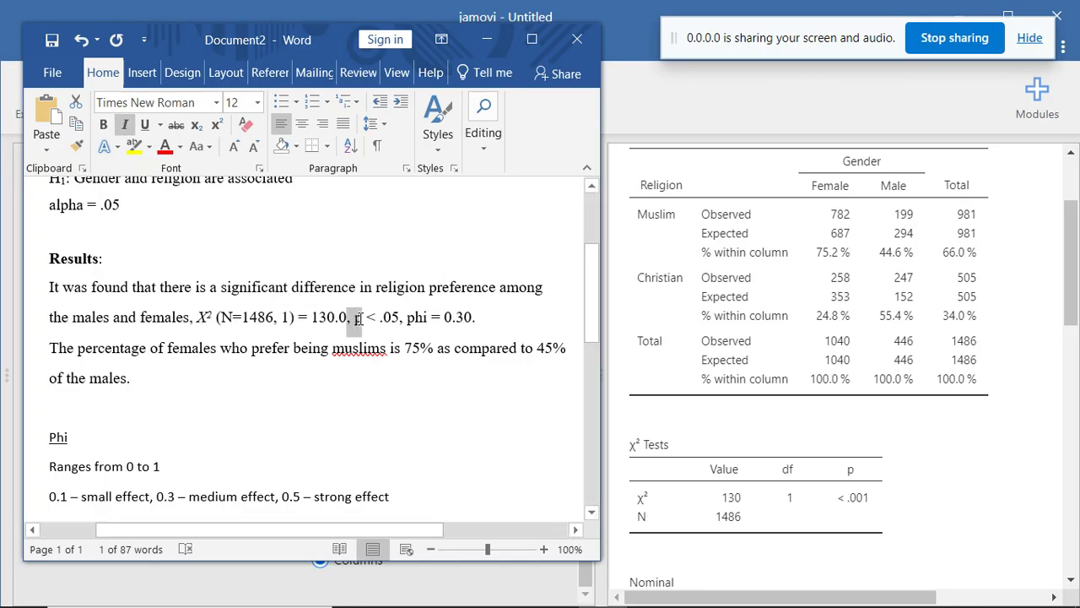
pyautogui.keyDown('shift'); pyautogui.click(363, 316); pyautogui.keyUp('shift')
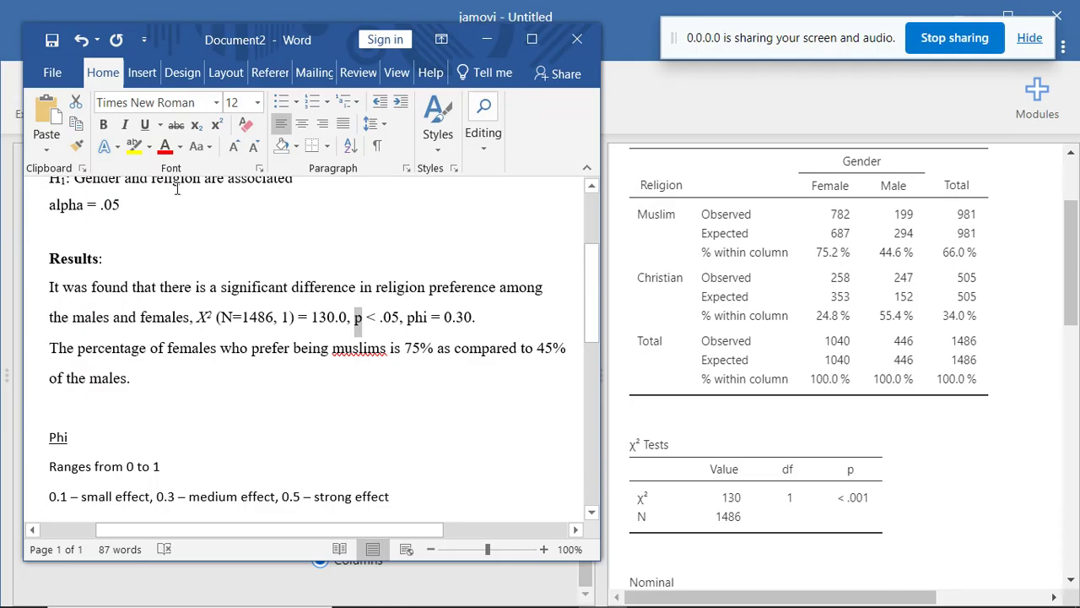
pyautogui.hotkey('ctrl', 'i')
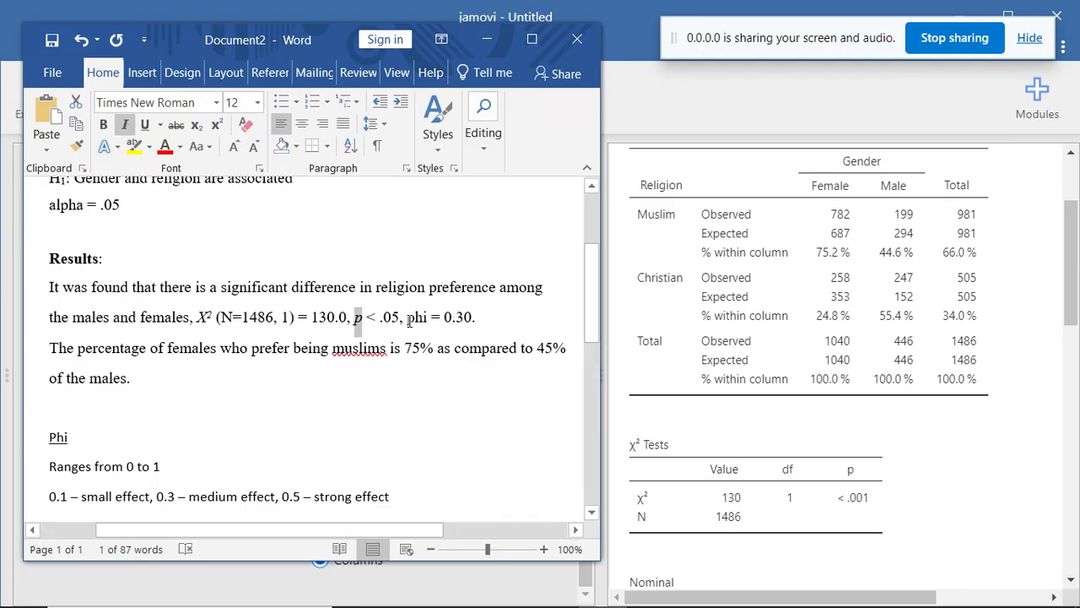
pyautogui.moveTo(408, 317); pyautogui.dragTo(430, 326)
pyautogui.hotkey('ctrl', 'i')
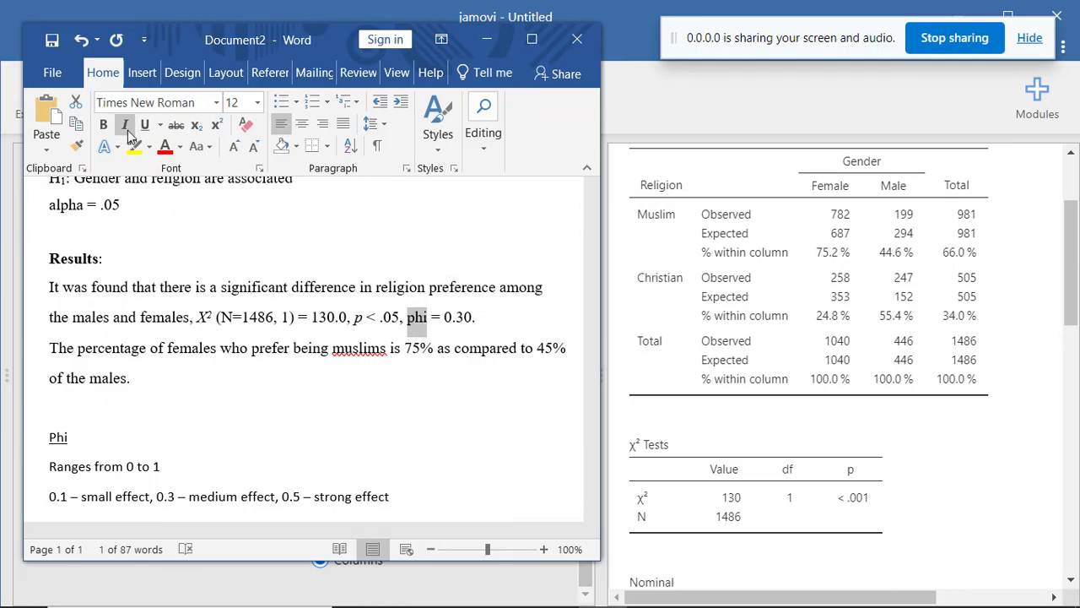
pyautogui.click(370, 341)
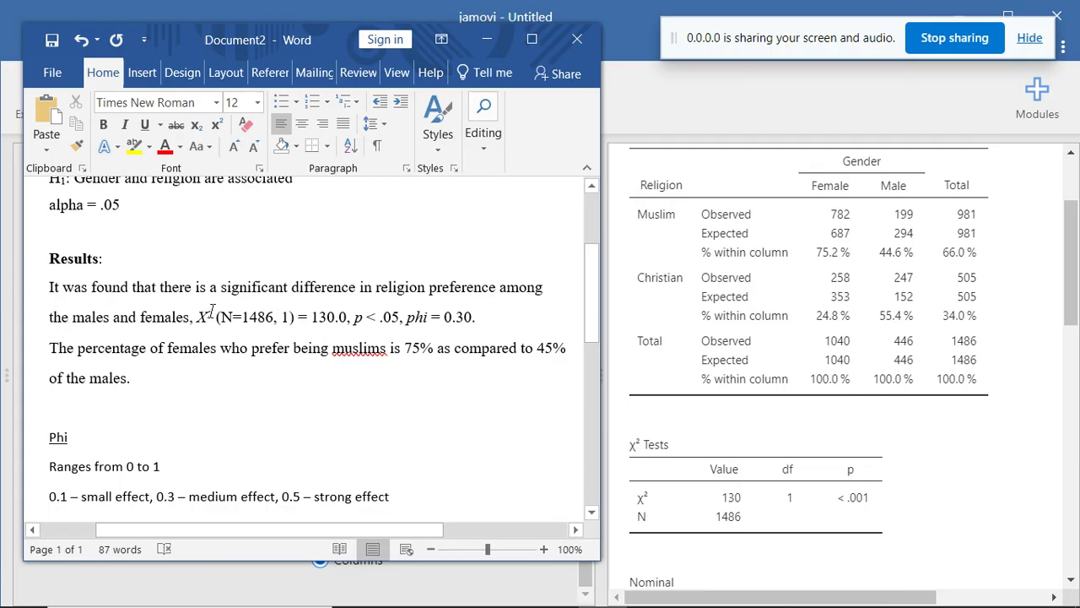
pyautogui.moveTo(197, 316); pyautogui.dragTo(506, 318)
pyautogui.click(514, 323)
pyautogui.moveTo(49, 287); pyautogui.dragTo(273, 456)
pyautogui.click(272, 455)
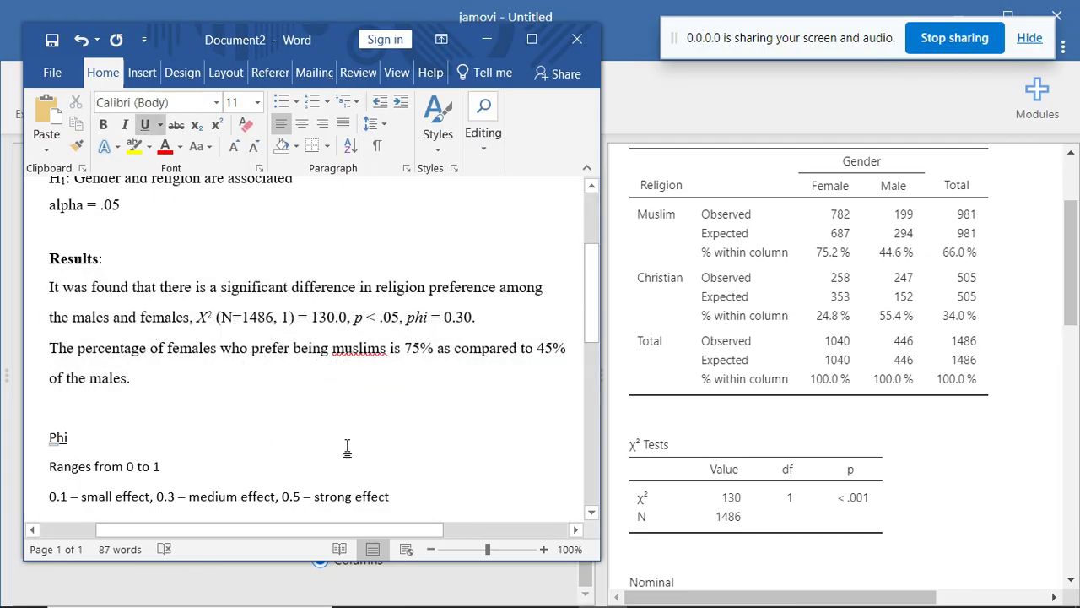